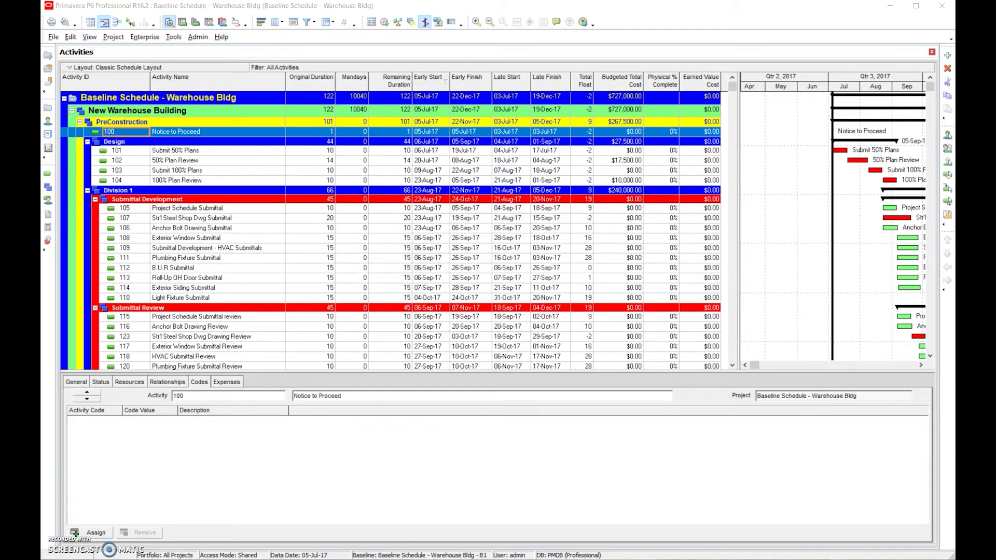
Check the assigned baselines and confirm Baseline Schedule - Warehouse Bldg - B1 as the project baseline
click(141, 37)
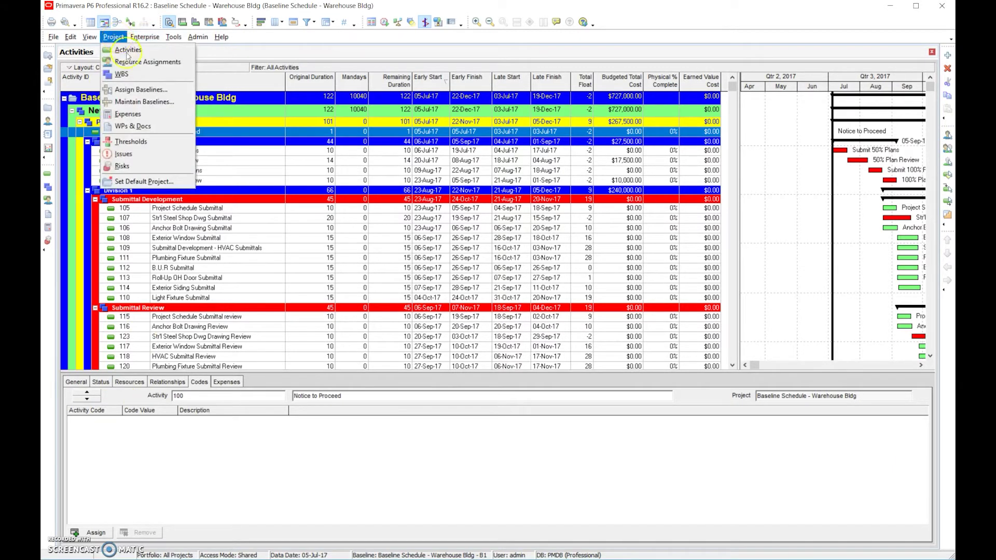
click(139, 93)
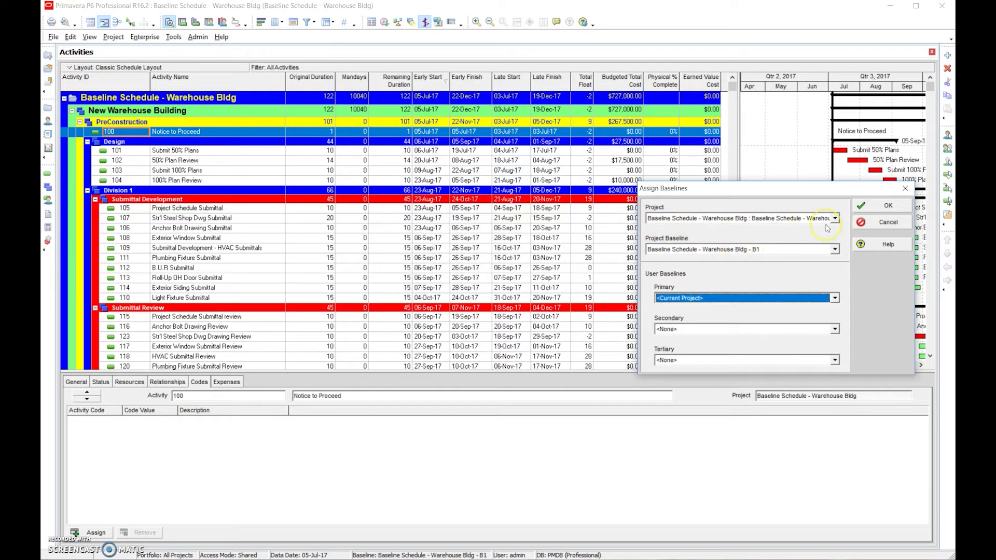
click(835, 251)
click(836, 250)
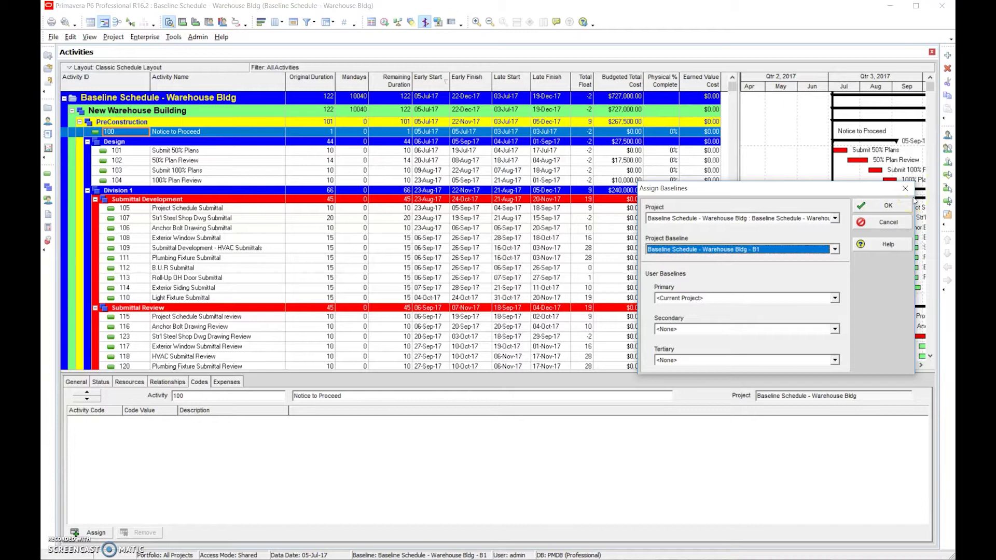
click(698, 129)
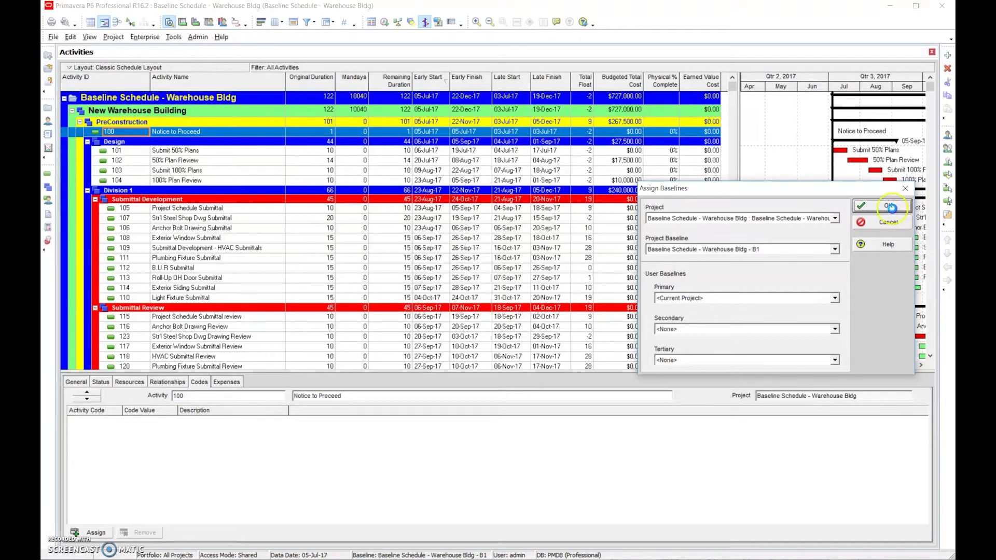
click(889, 206)
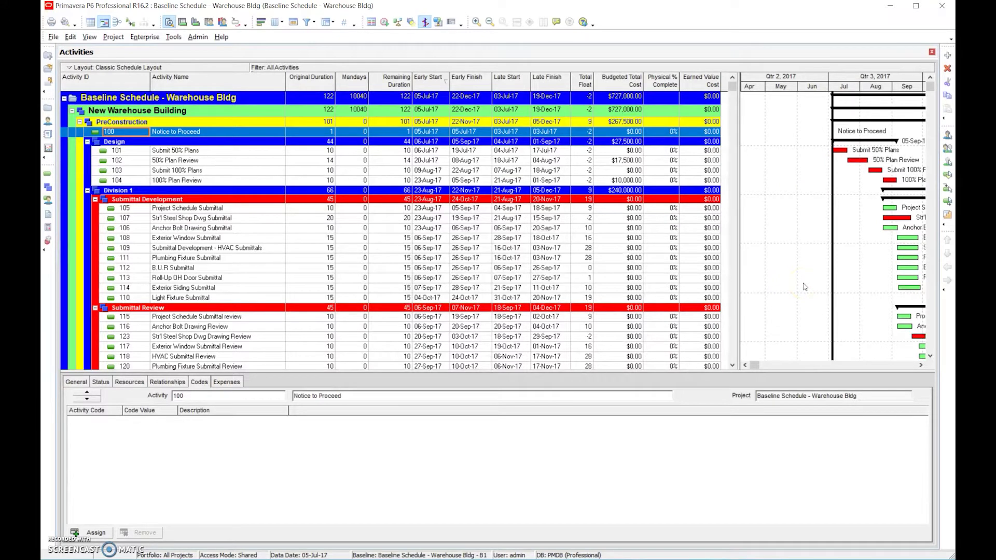
Set up a project export of Baseline Schedule - Warehouse Bldg in Primavera PM (XER) format, version 16.2 or later
click(53, 36)
click(77, 102)
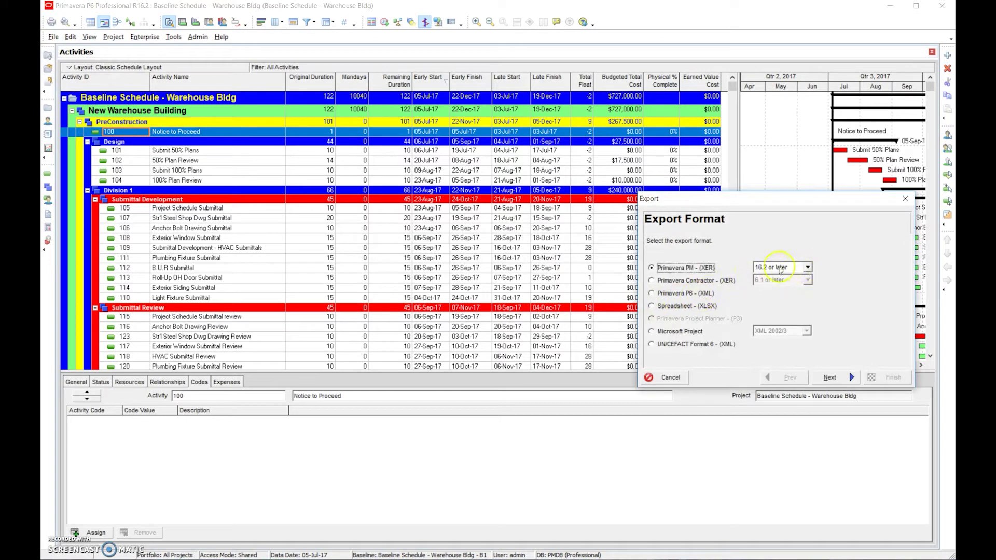
click(842, 381)
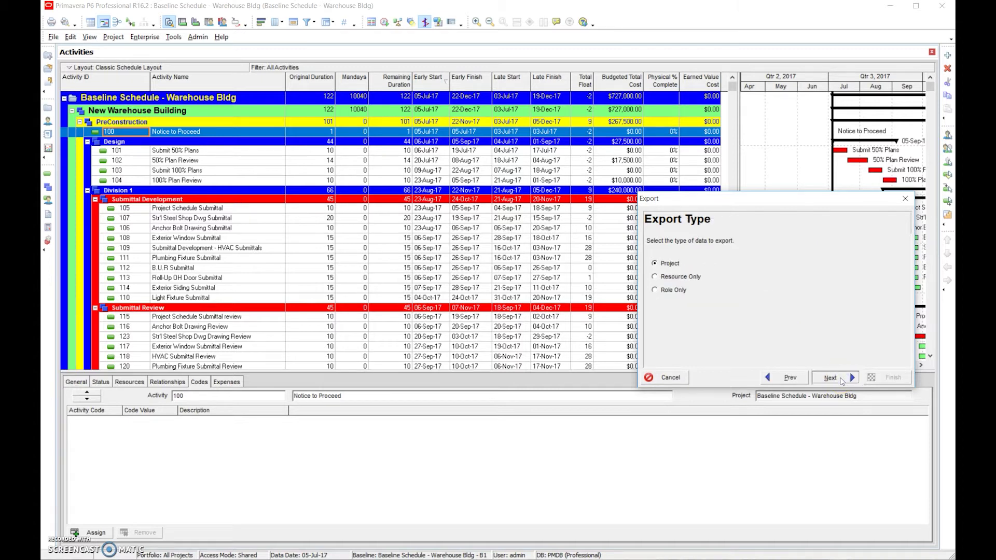
click(842, 382)
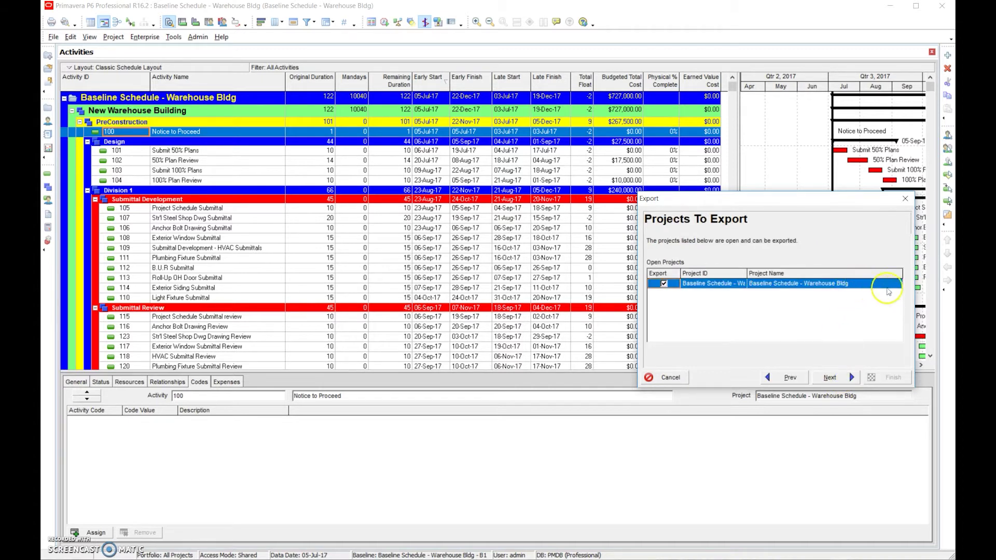
click(838, 379)
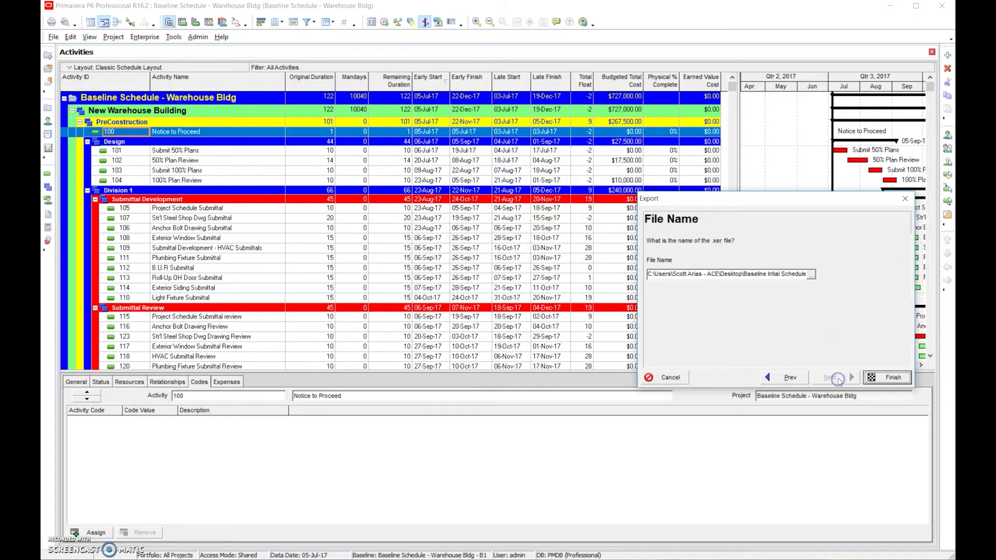
Name the export file Schedule Update - Warehouse 1-7-2019.xer on the Desktop and complete the export
click(811, 277)
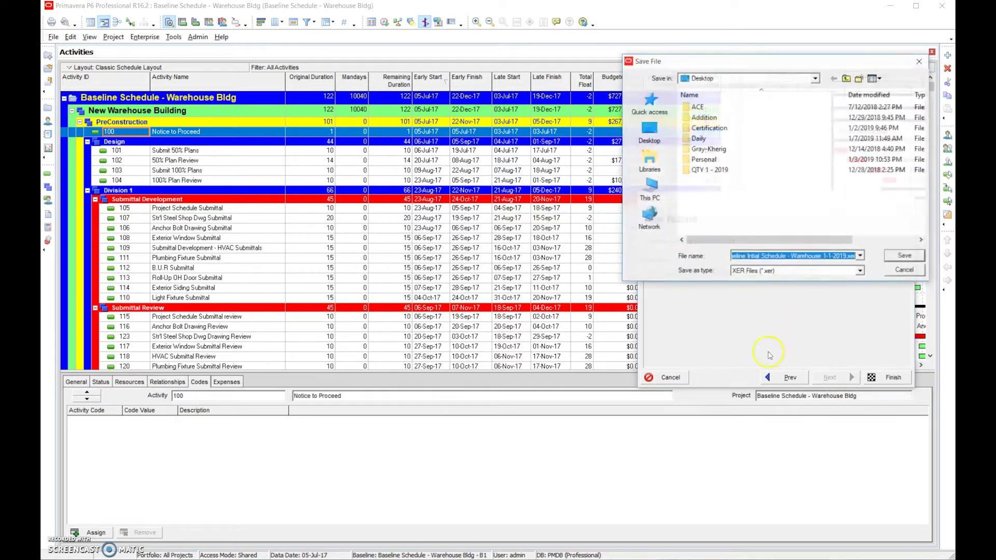
click(760, 251)
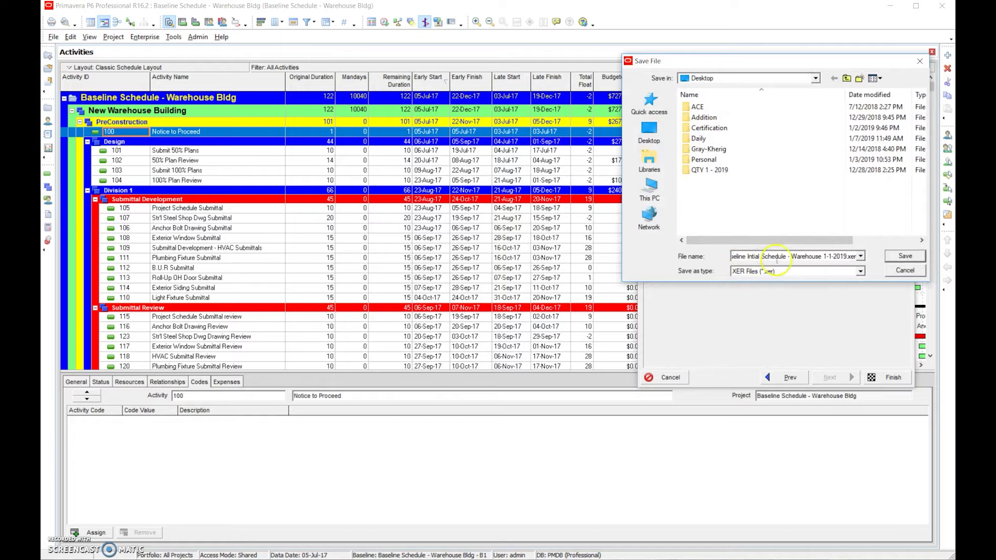
drag(758, 256, 668, 256)
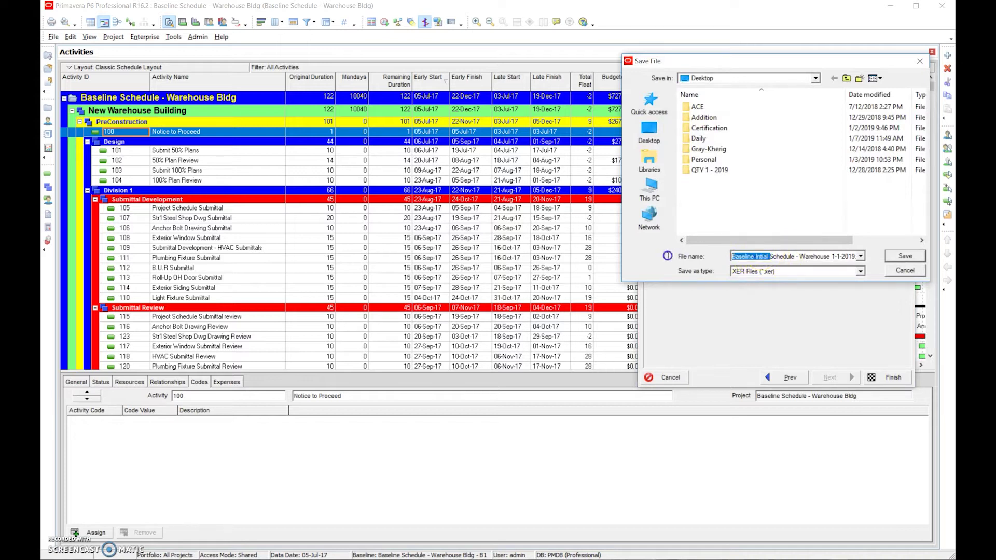
key(BackSpace)
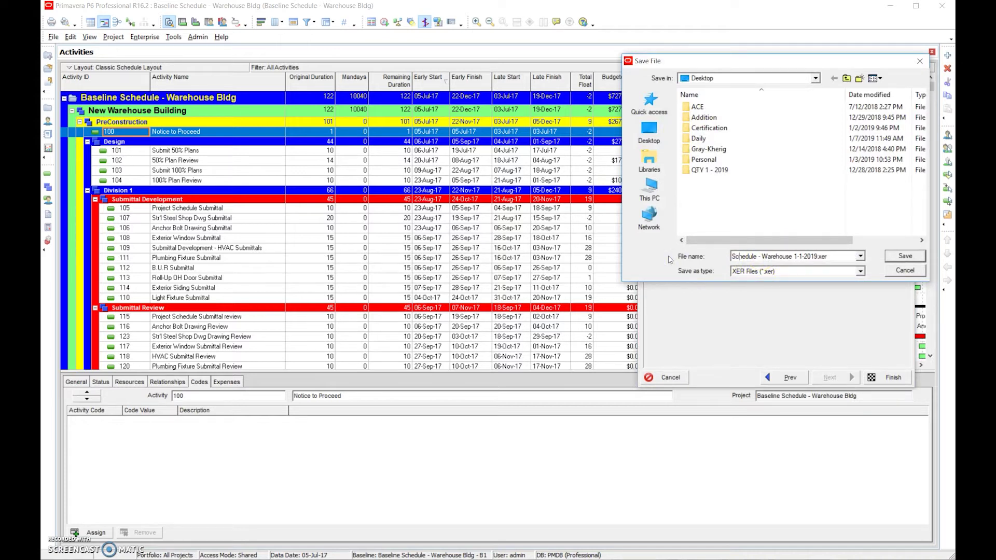
text(Update)
click(821, 256)
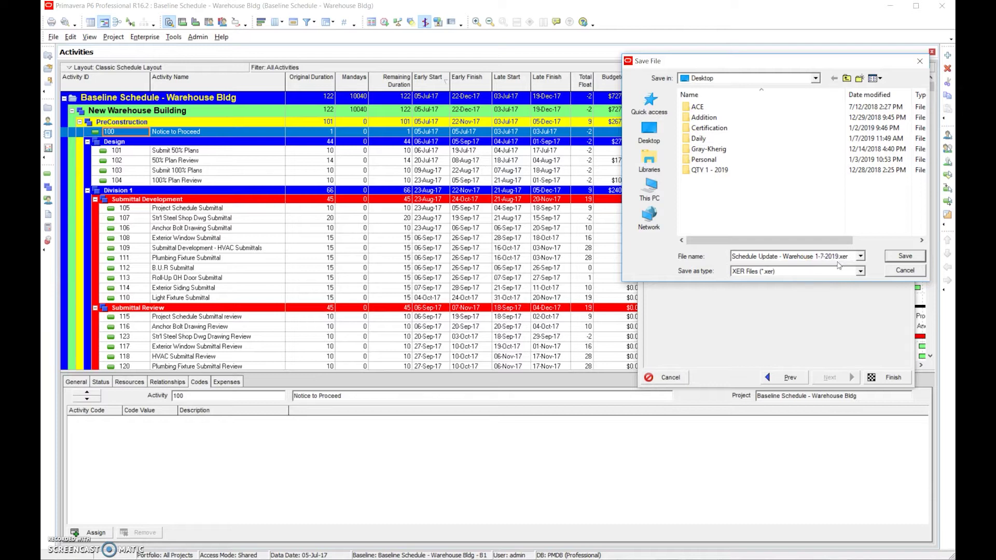
click(652, 136)
click(907, 257)
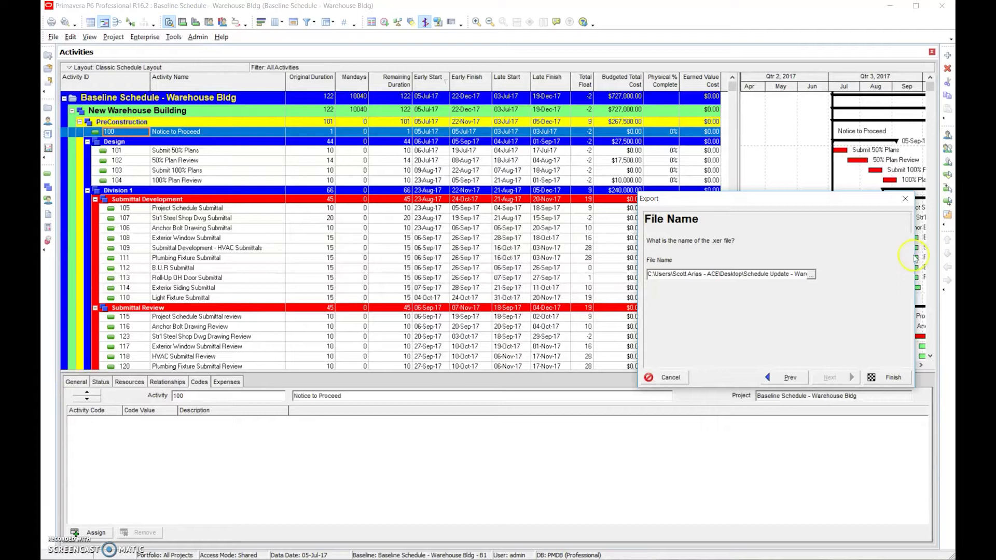
click(893, 378)
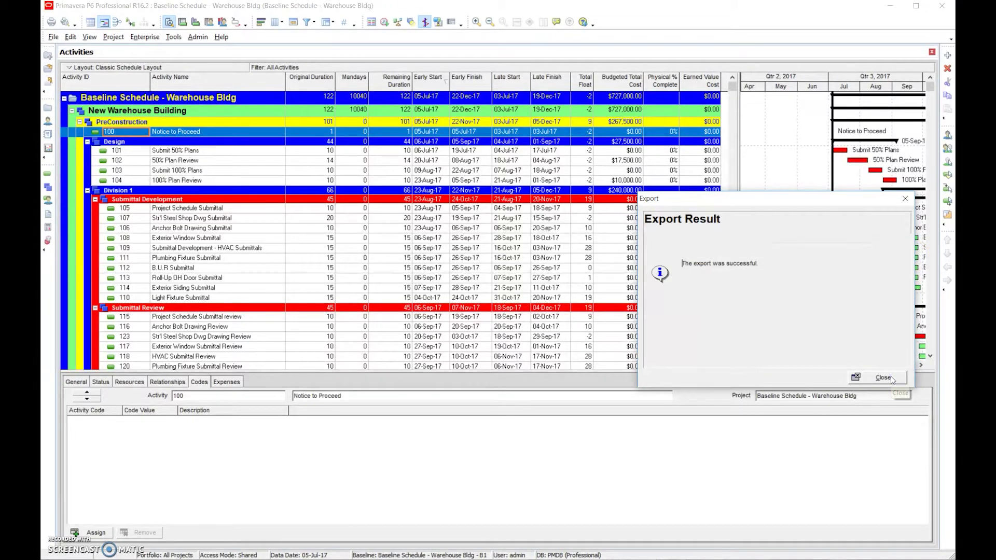
click(885, 378)
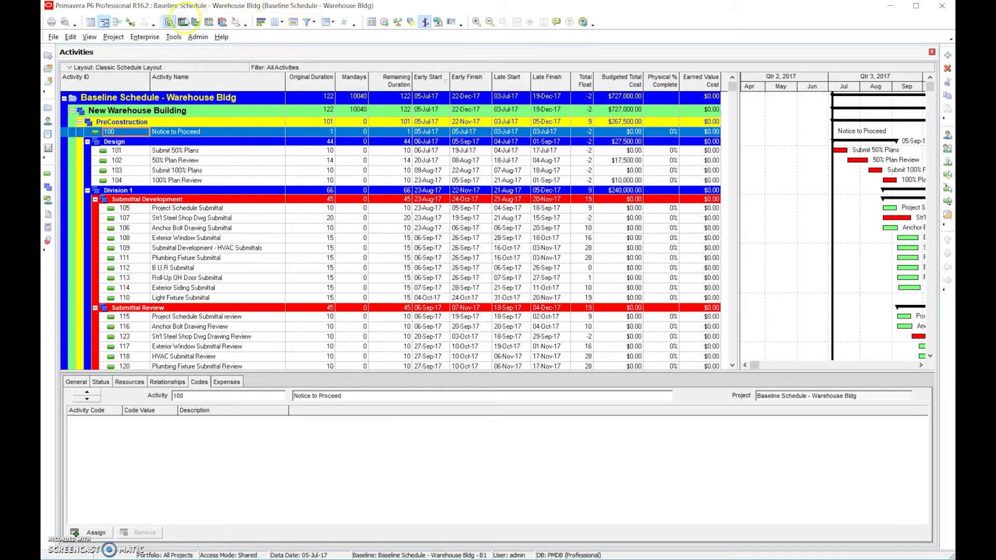
click(54, 37)
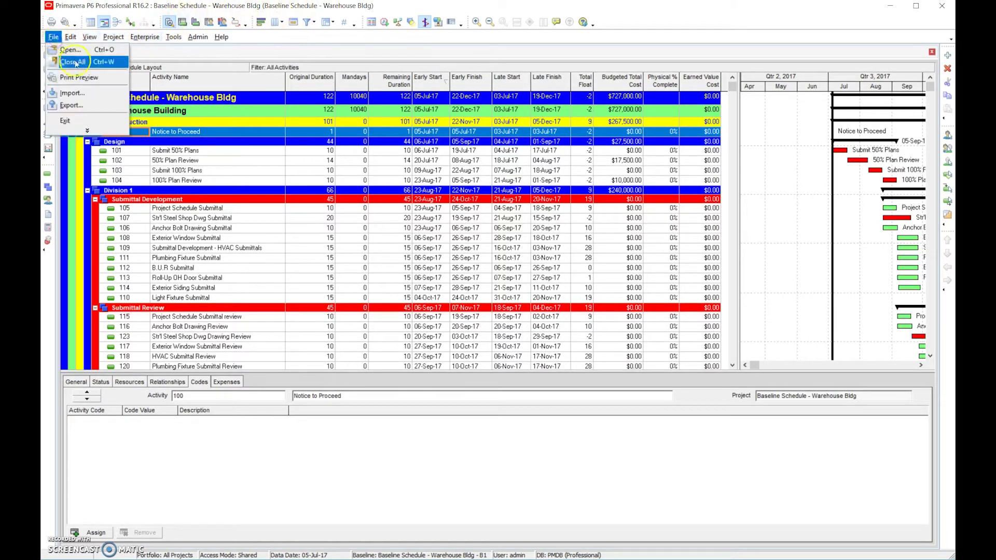
click(72, 93)
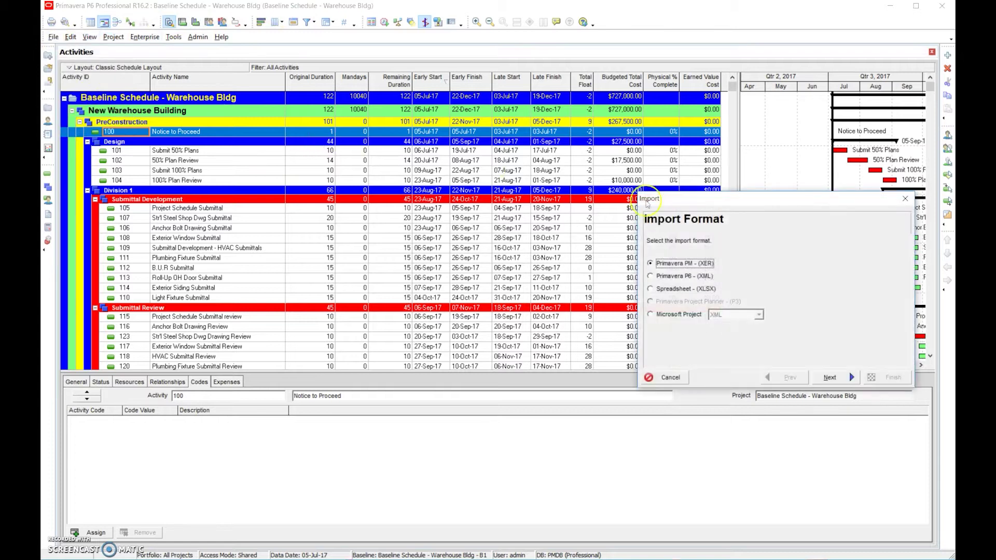
click(670, 378)
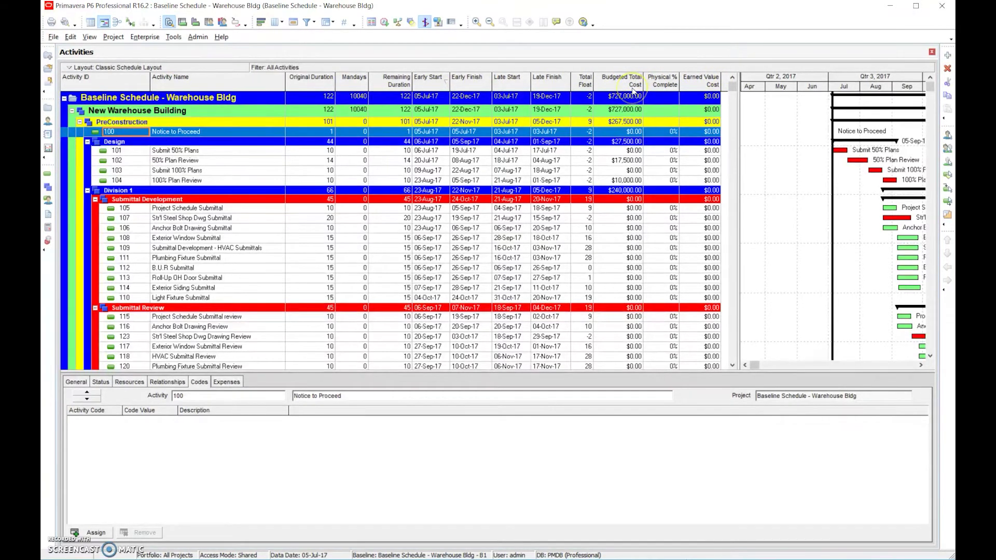
click(276, 23)
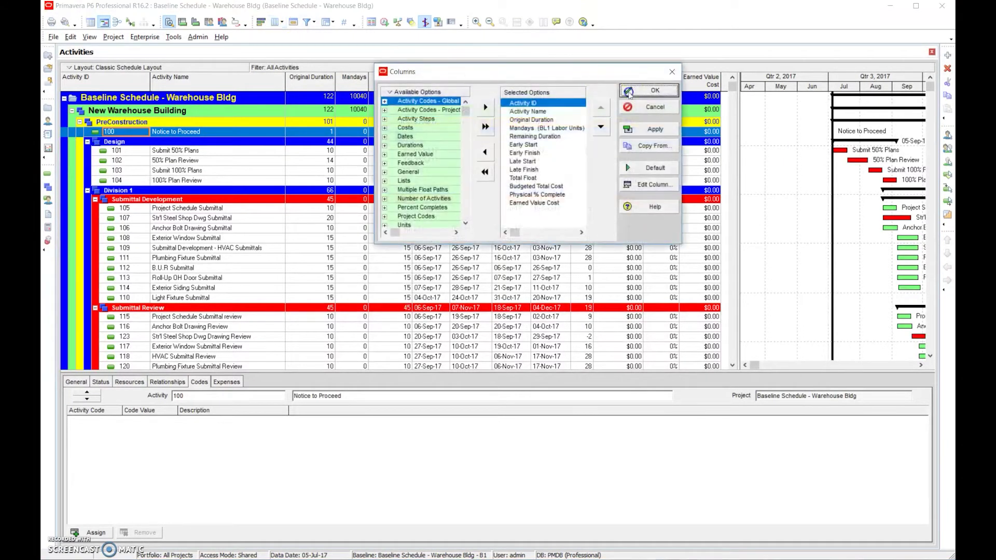
click(653, 107)
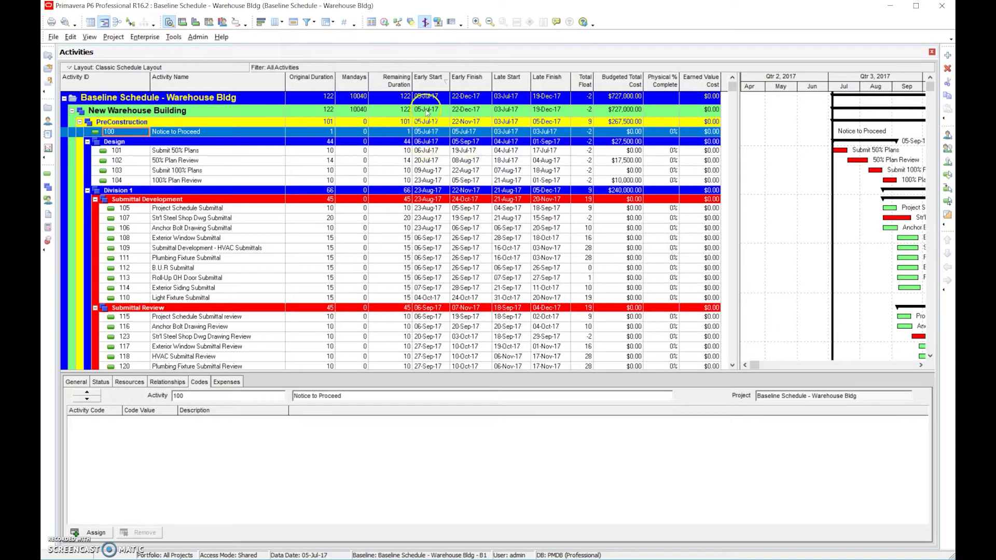
Review the scheduling options, keep Predecessor Activity Calendar for relationship lag, and schedule the project with data date 05-Jul-17
click(384, 22)
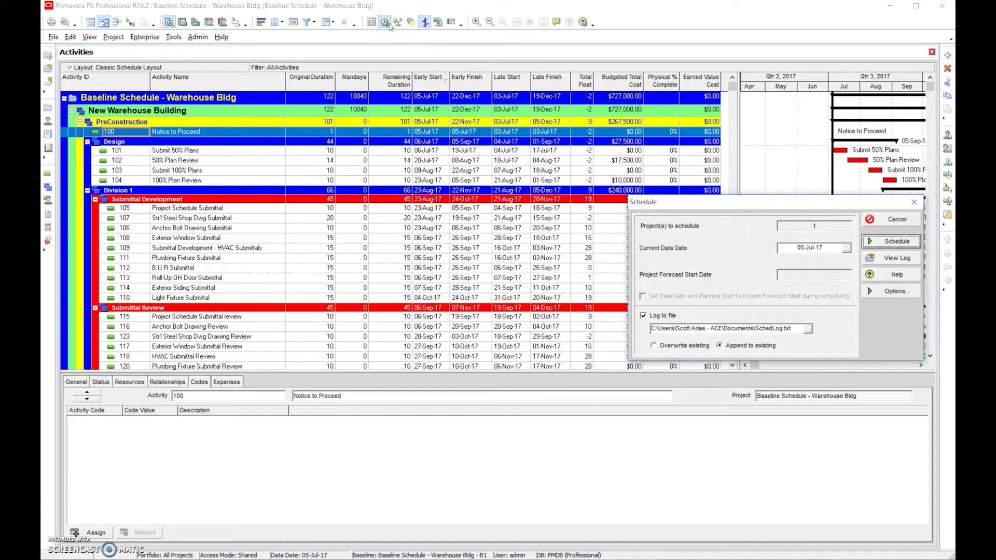
click(894, 291)
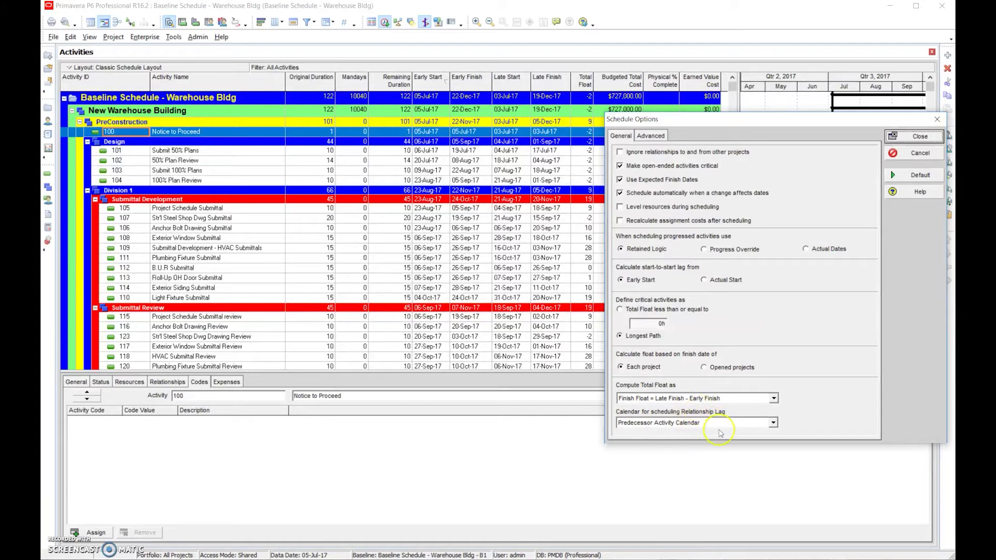
click(773, 423)
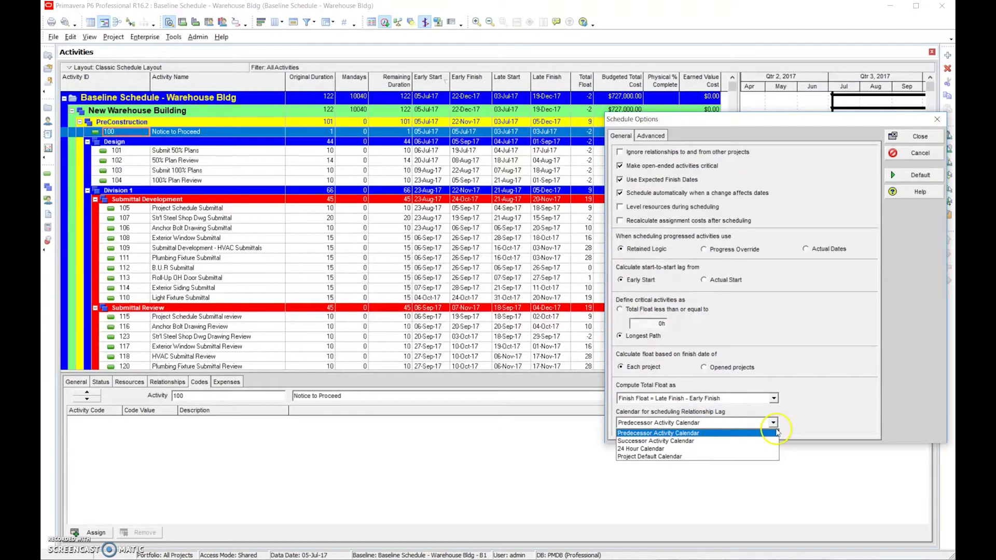
click(807, 421)
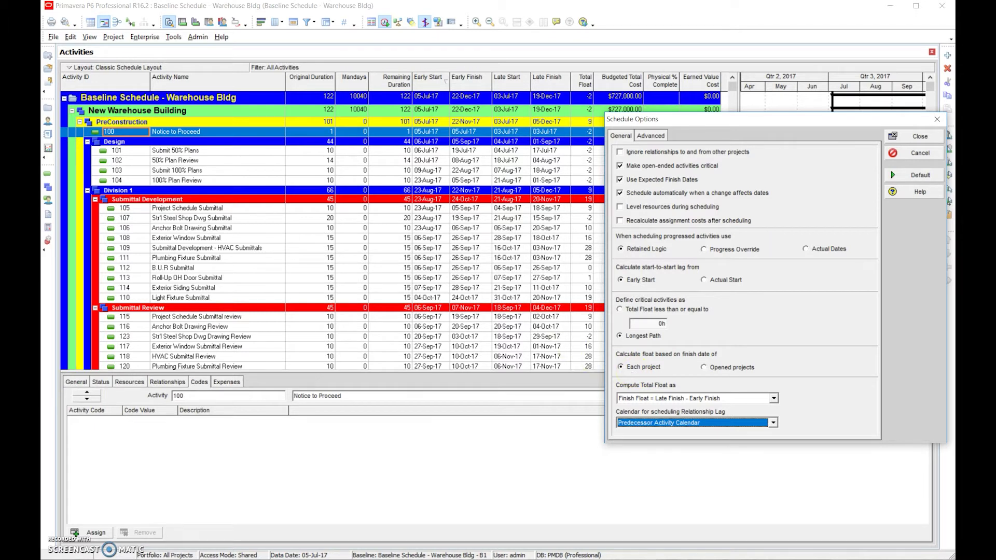
click(916, 136)
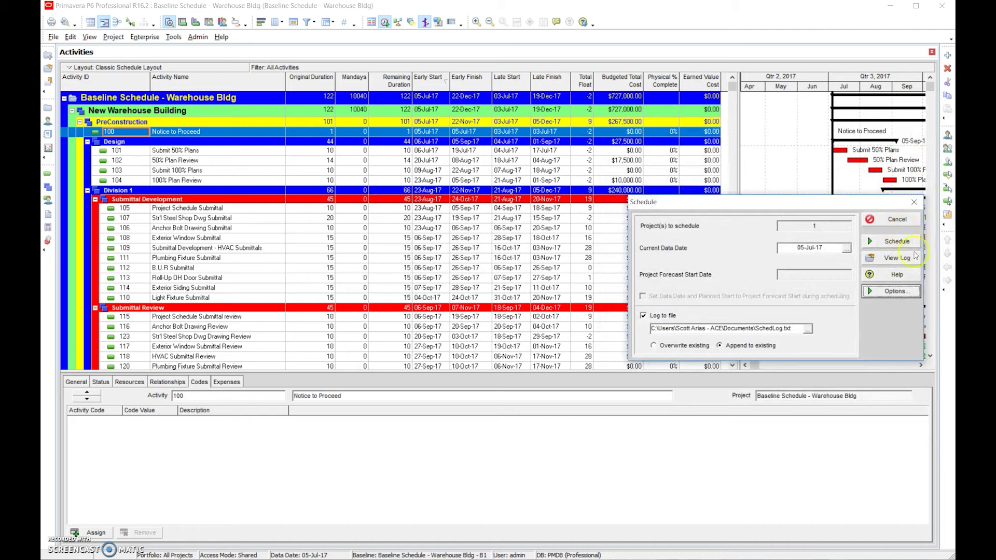
click(899, 242)
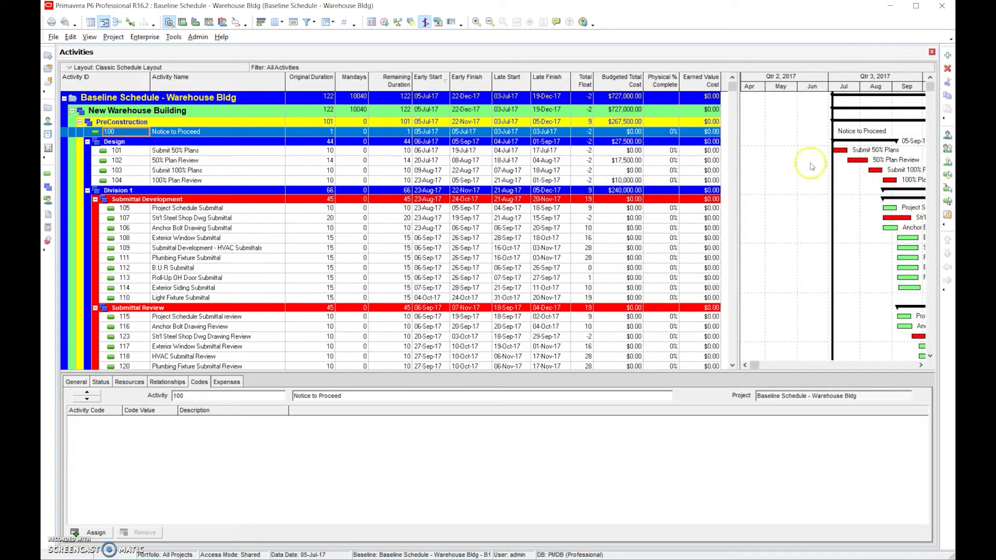
Mark activities 100 Notice to Proceed and 101 Submit 50% Plans as started and finished in their status details
click(887, 151)
click(102, 382)
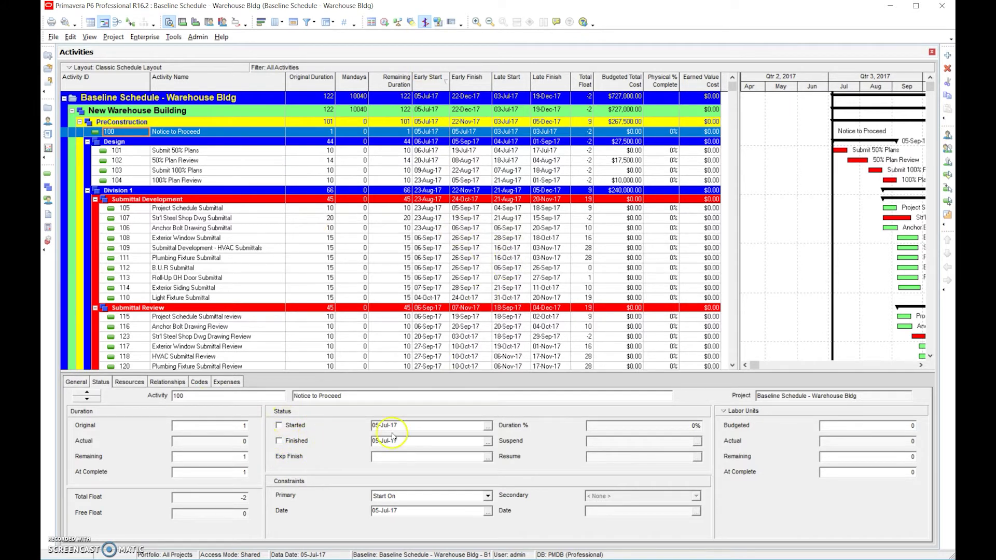
click(279, 442)
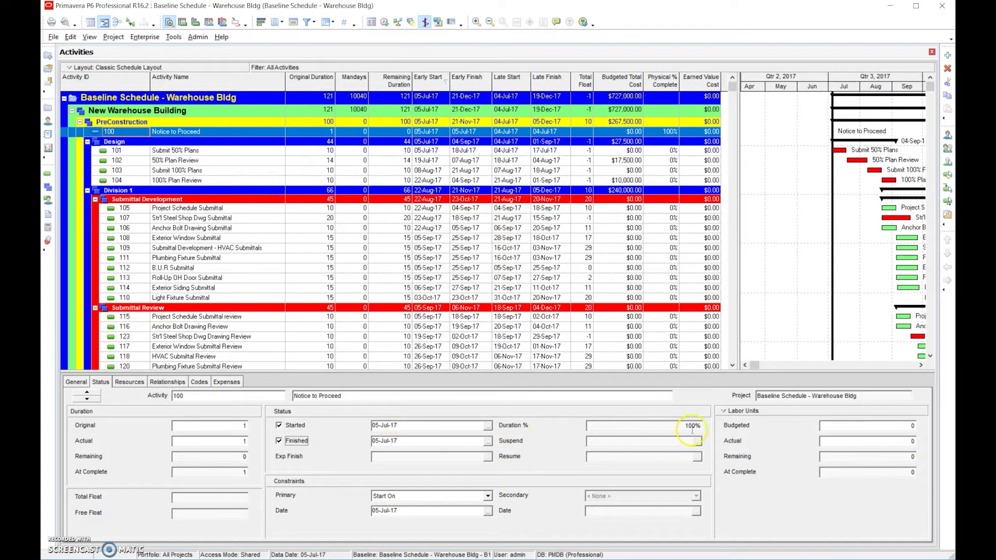
click(424, 151)
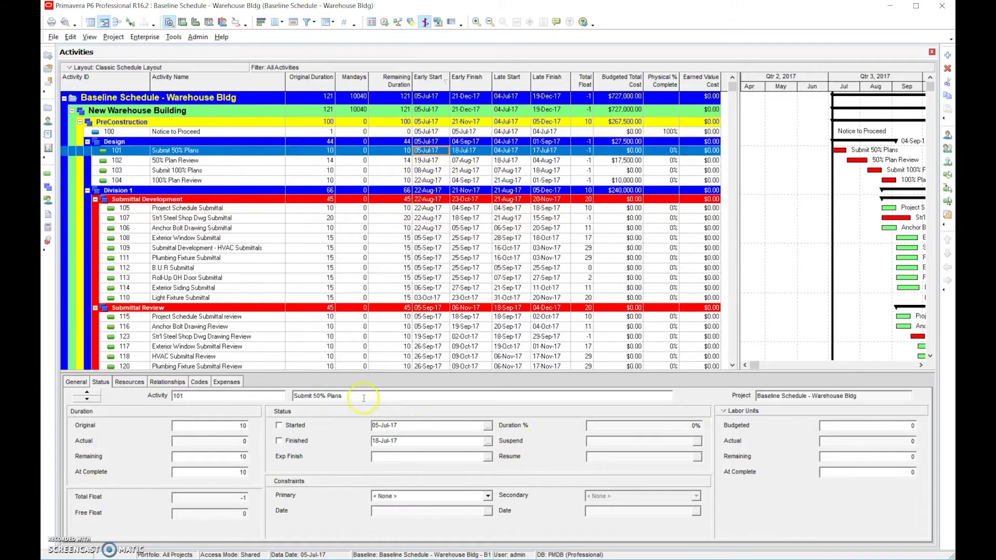
click(280, 443)
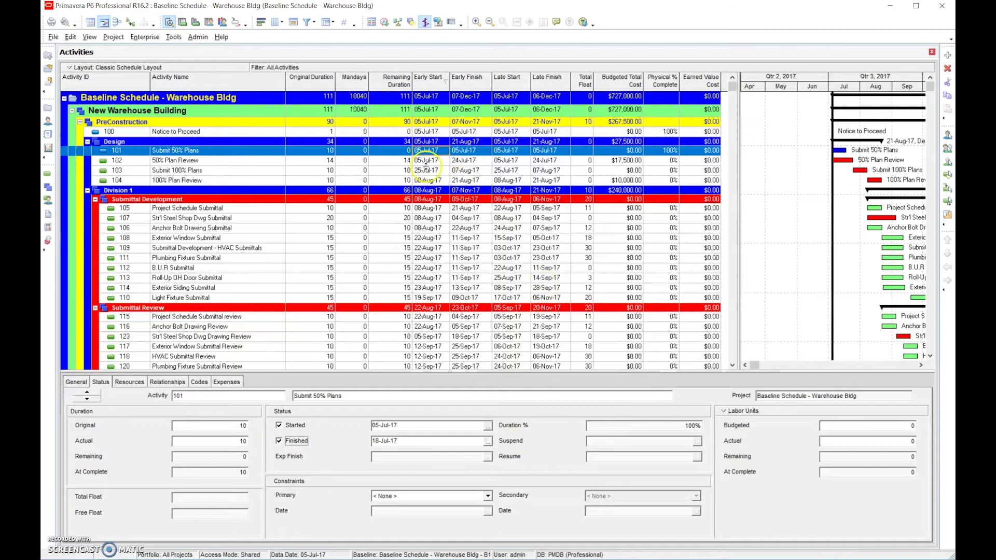
Mark activities 102 50% Plan Review and 107 Str'l Steel Shop Dwg Submittal as started and finished
click(426, 150)
click(428, 161)
click(280, 441)
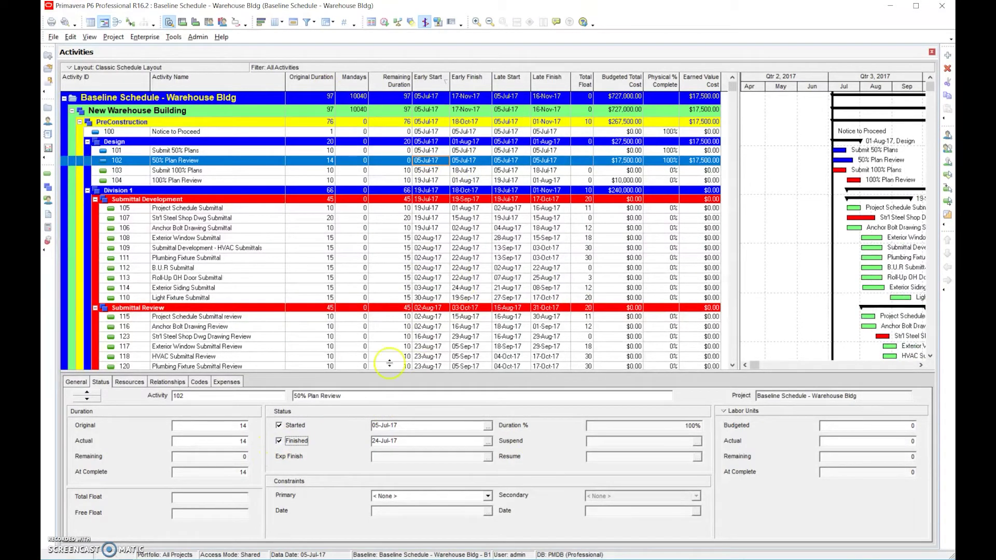
click(427, 217)
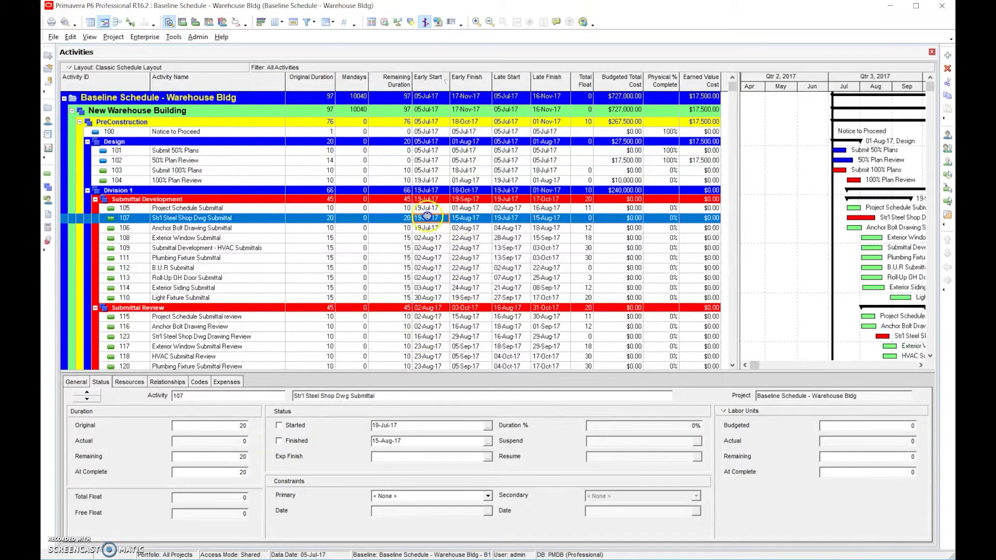
click(280, 442)
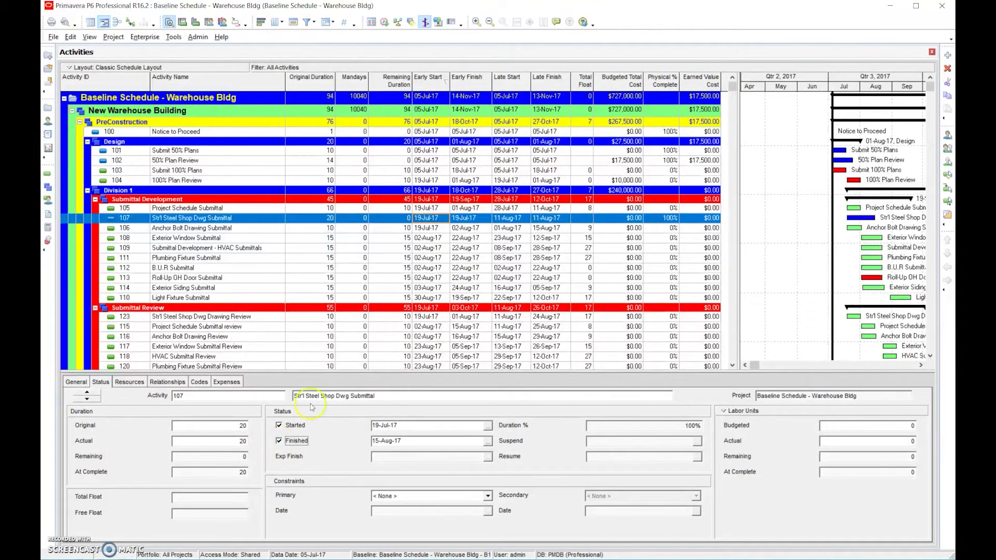
Mark activities 112 B.U.R Submittal and 111 Plumbing Fixture Submittal as started and finished
click(424, 269)
click(280, 441)
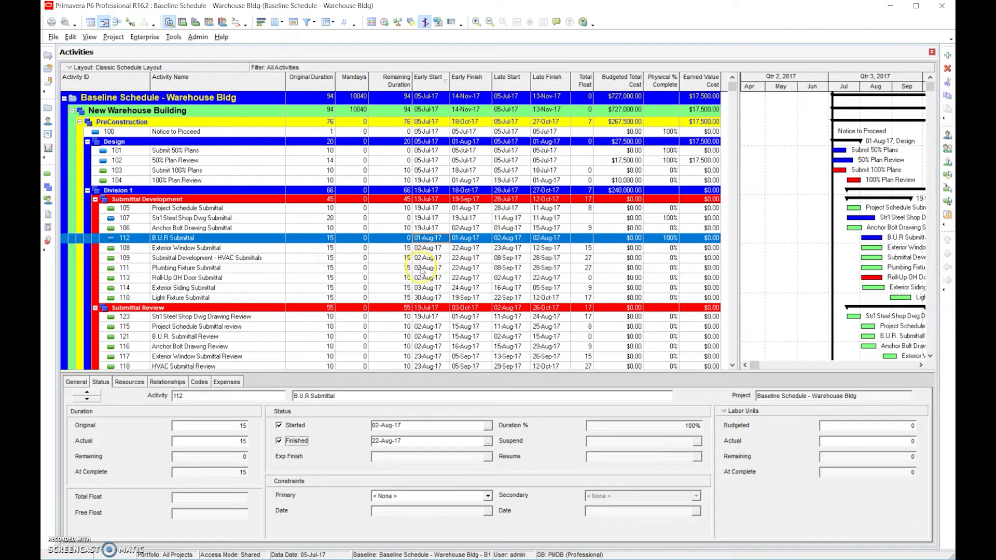
click(426, 268)
click(281, 442)
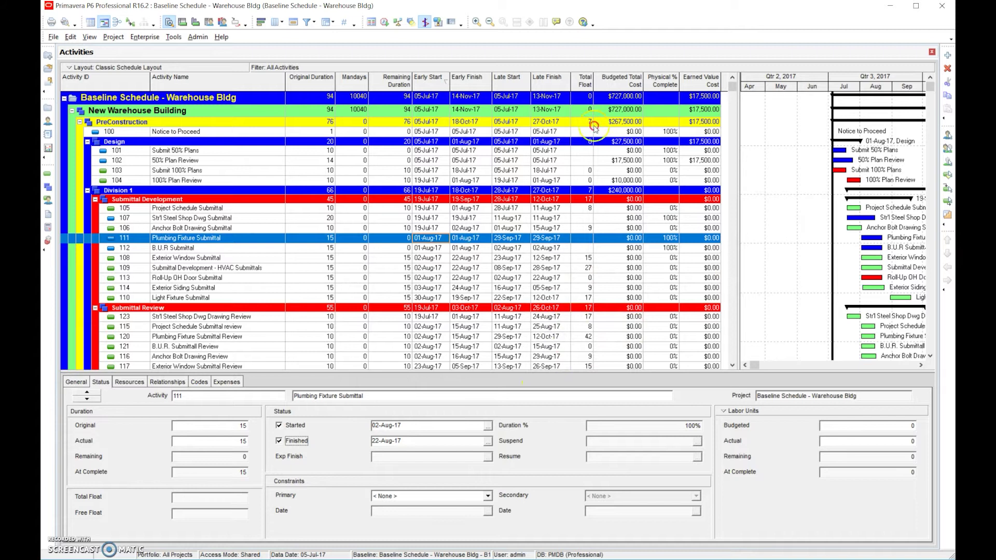
Change the timescale of the % Complete bar in the Gantt chart's bar definitions to % Complete Bar and apply it
right_click(762, 208)
click(785, 228)
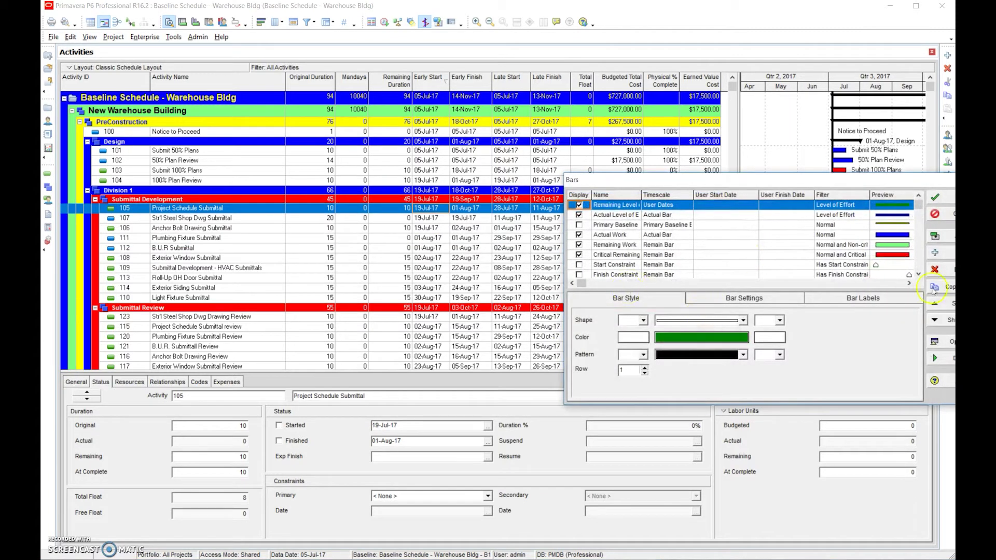
click(919, 274)
click(919, 275)
click(919, 274)
click(919, 275)
click(919, 274)
click(919, 275)
click(919, 275)
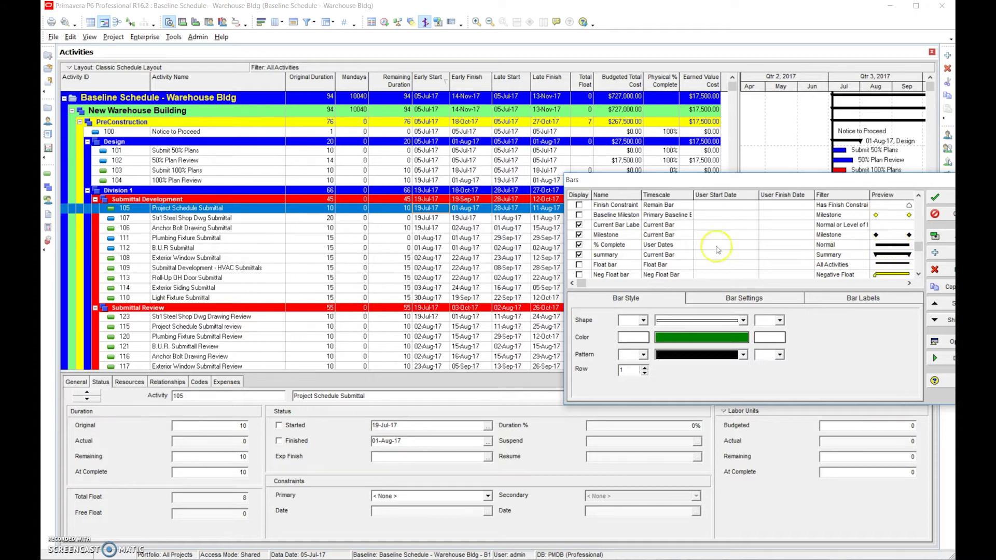
click(676, 246)
click(676, 247)
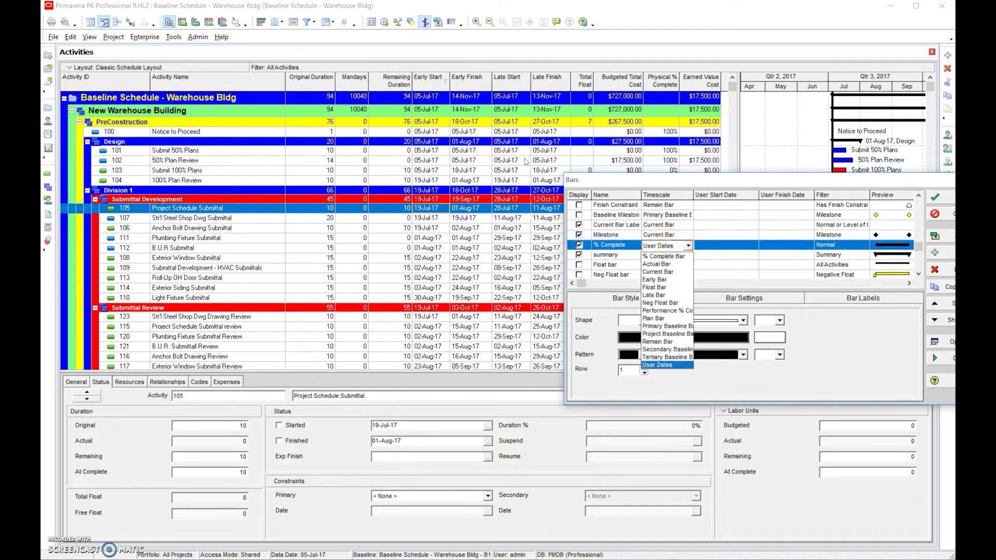
click(666, 257)
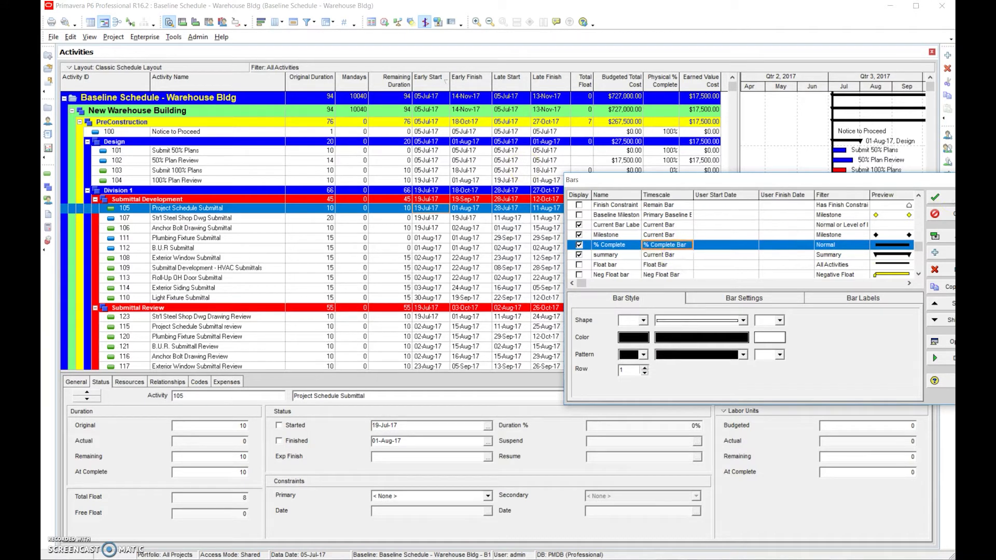
click(934, 199)
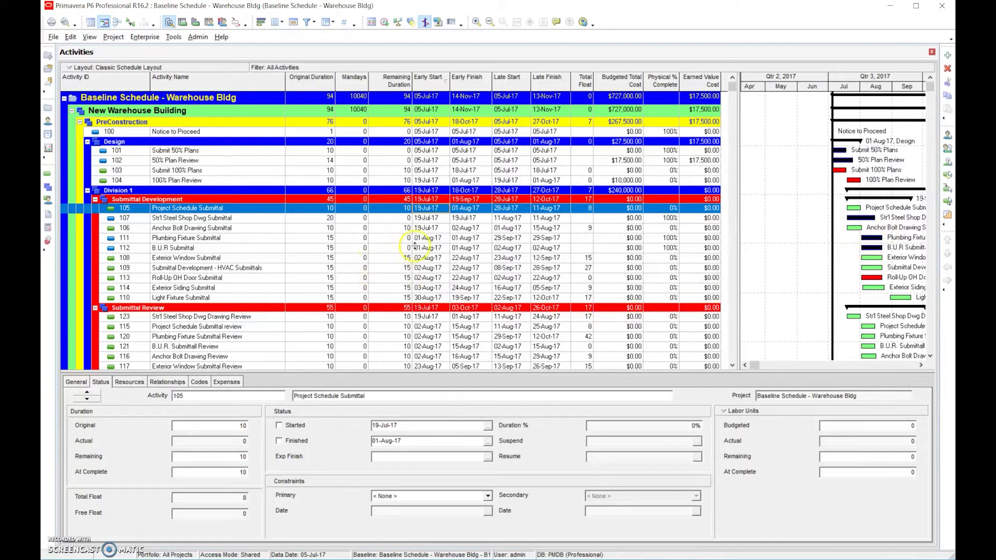
Mark activity 109 Submittal Development - HVAC Submittals as started and set its Duration % to 50%
click(360, 269)
click(279, 425)
click(587, 426)
double_click(591, 426)
key(Return)
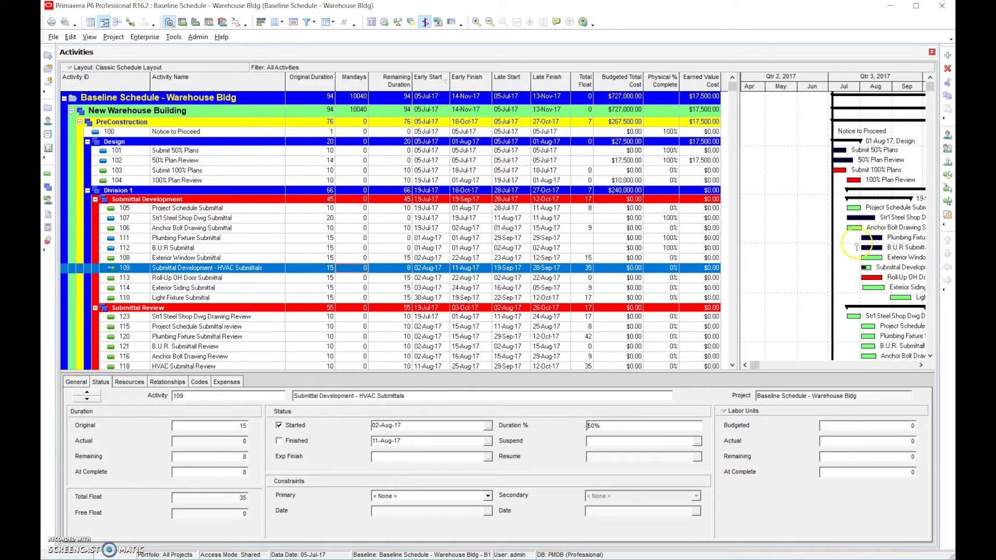
Review the full list of Gantt bar definitions, checking which bars are displayed and their timescales and filters
right_click(766, 216)
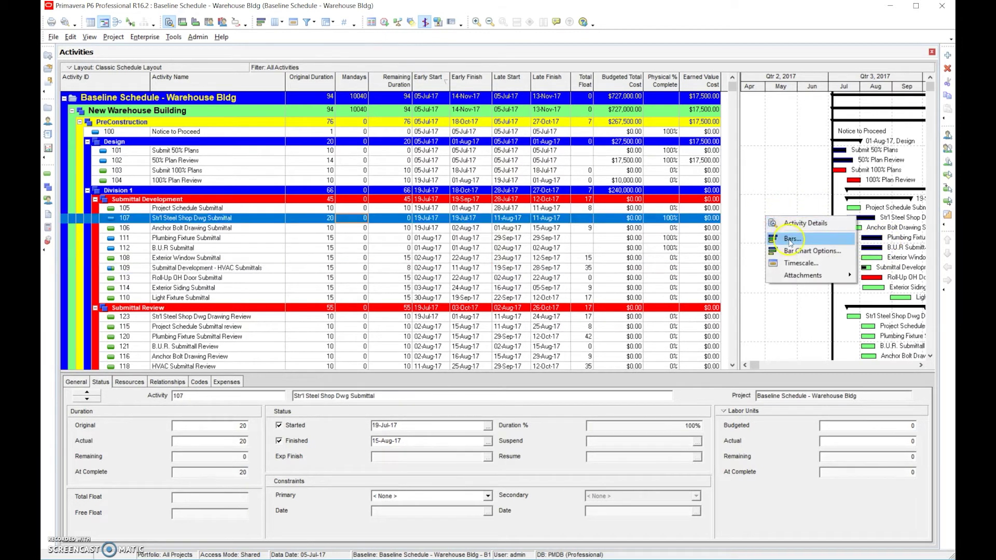
click(793, 239)
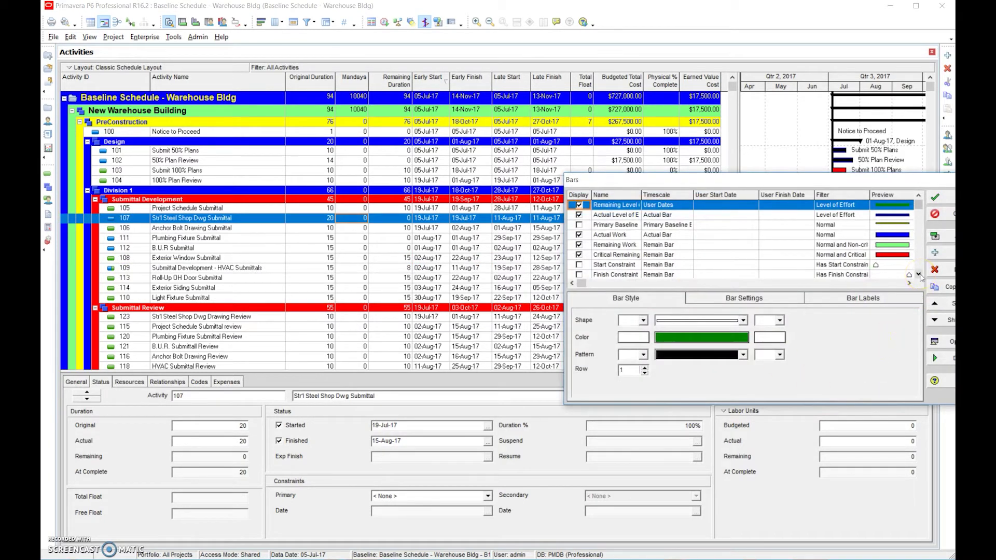
click(919, 275)
click(919, 274)
click(919, 275)
click(919, 275)
click(919, 274)
click(919, 274)
click(919, 275)
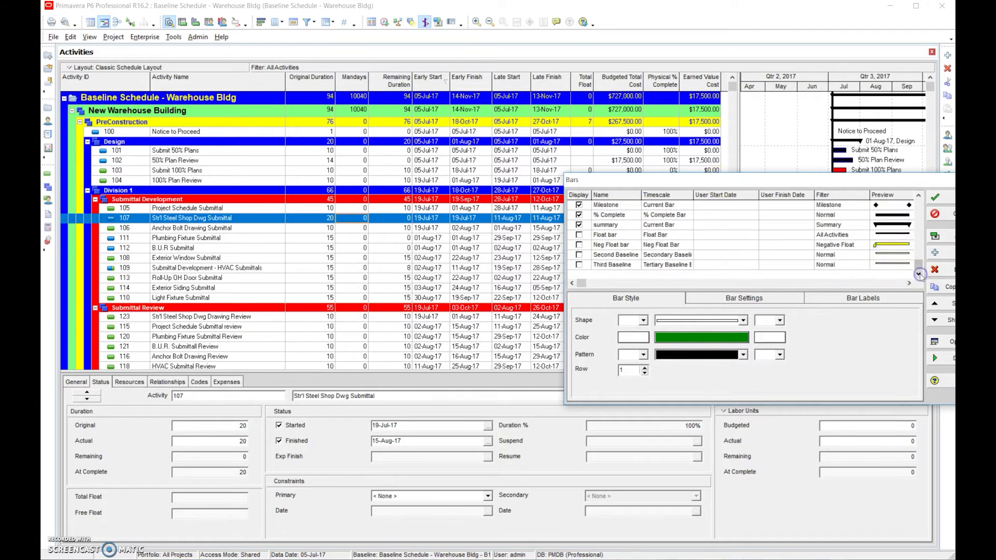
click(920, 197)
click(919, 197)
click(919, 197)
click(920, 198)
click(919, 197)
click(920, 197)
click(920, 197)
click(919, 197)
click(919, 197)
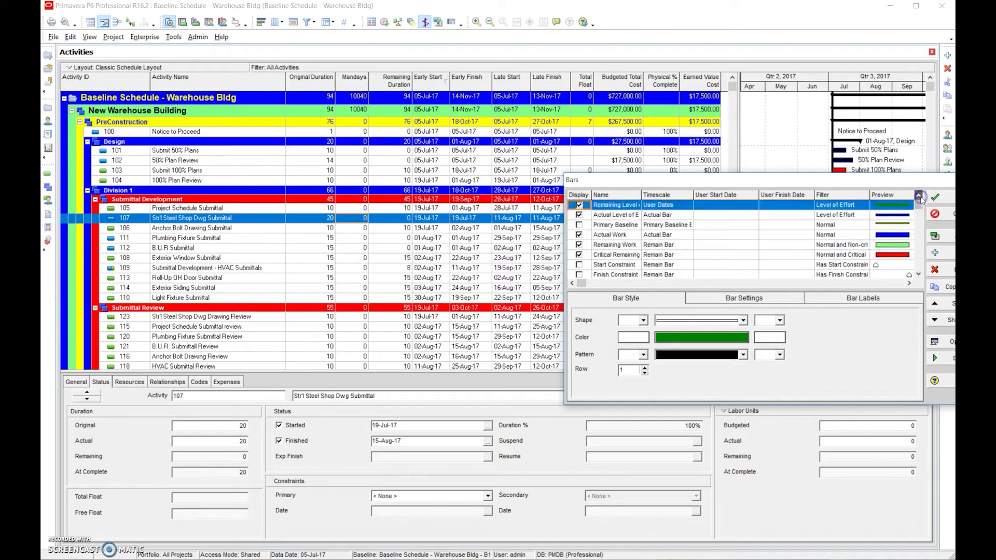
click(950, 202)
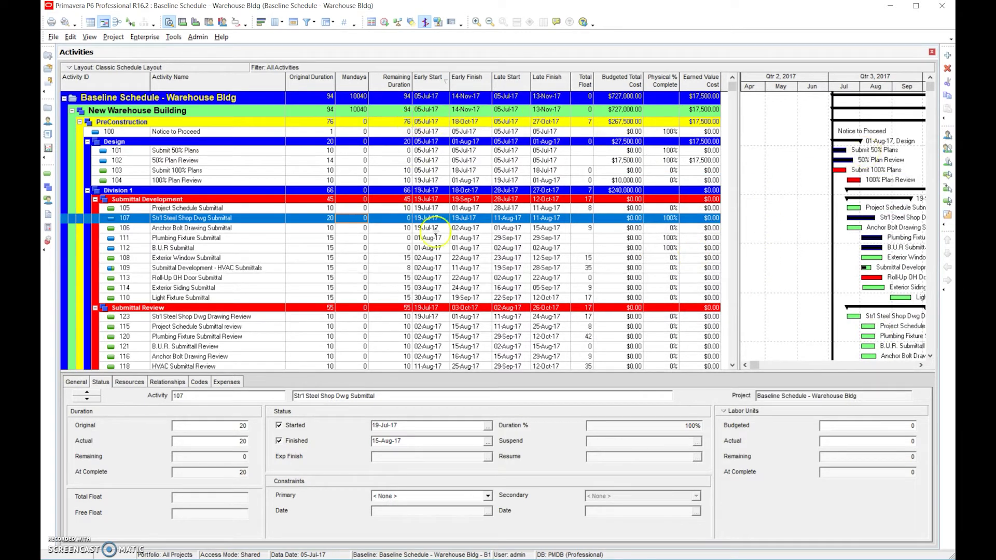
Mark activities 108 Exterior Window Submittal and 110 Light Fixture Submittal as started and finished
click(432, 259)
click(279, 441)
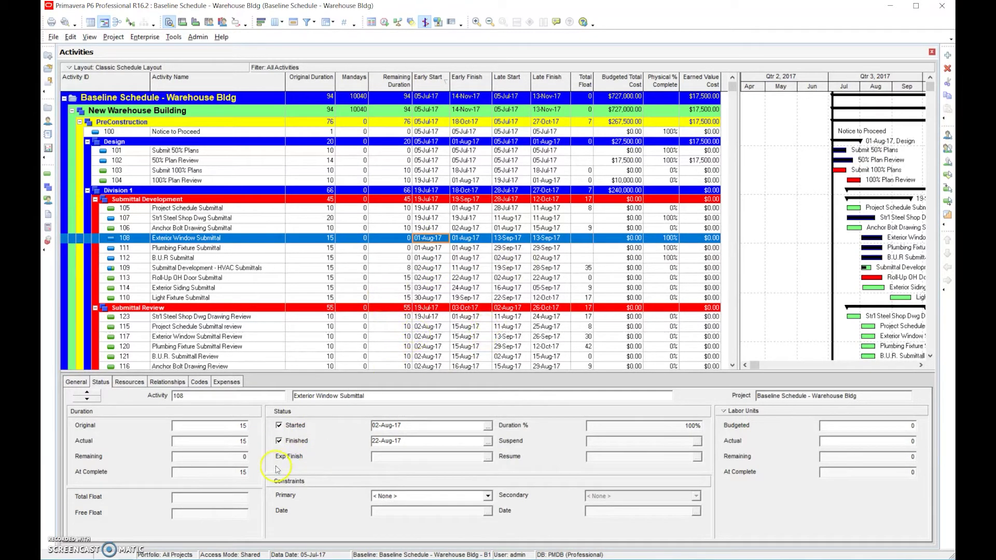
click(430, 298)
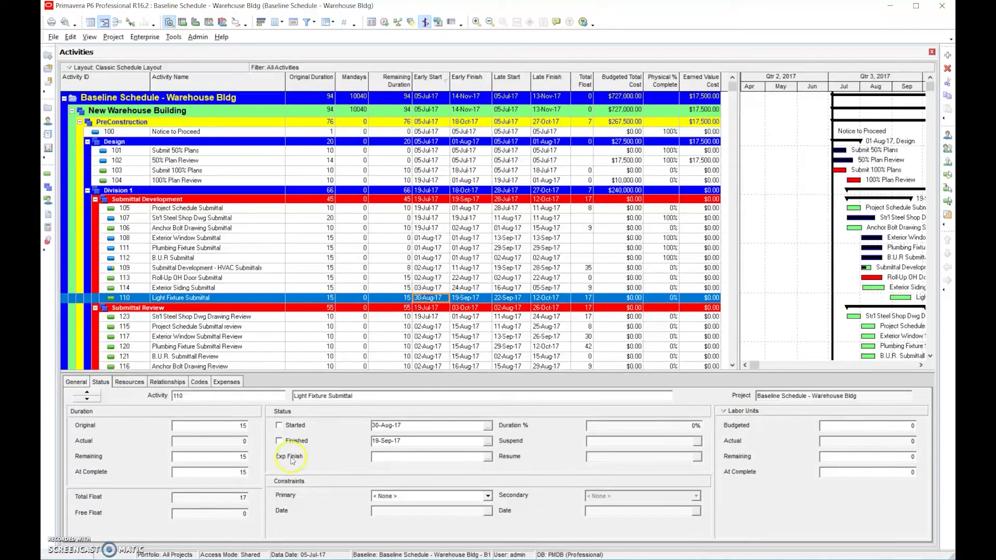
click(279, 442)
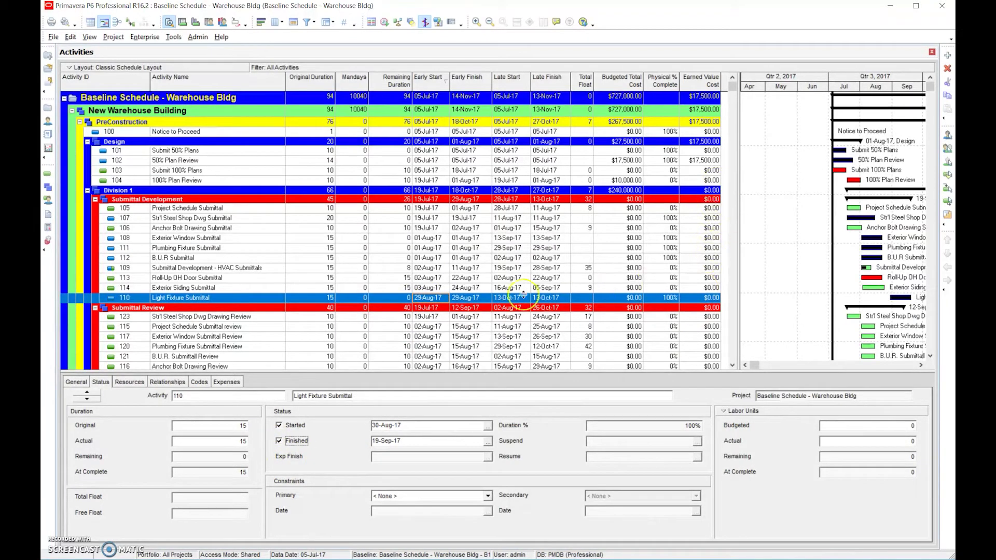
Widen the activity table area and add the Actual Start and Actual Finish date columns to the selected columns
click(502, 268)
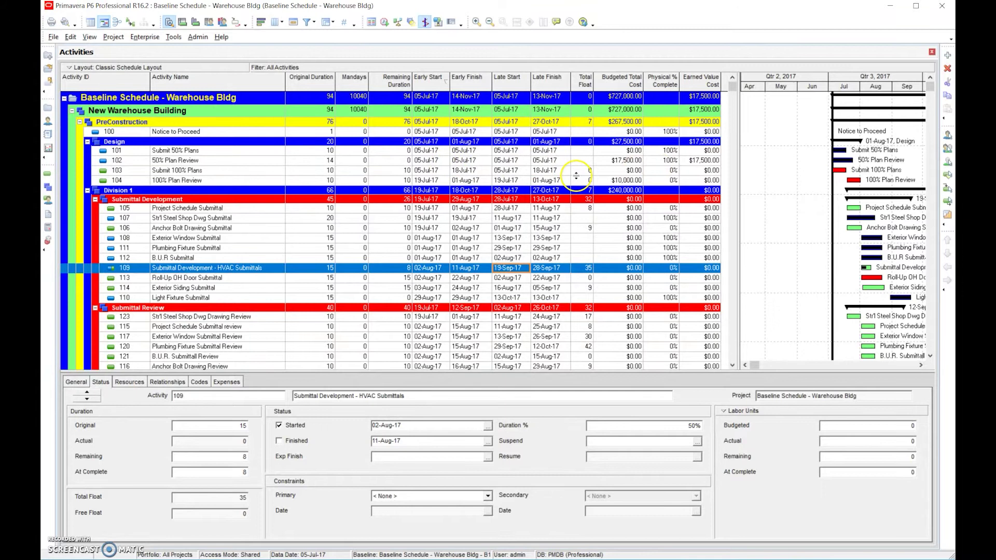
drag(738, 152, 794, 171)
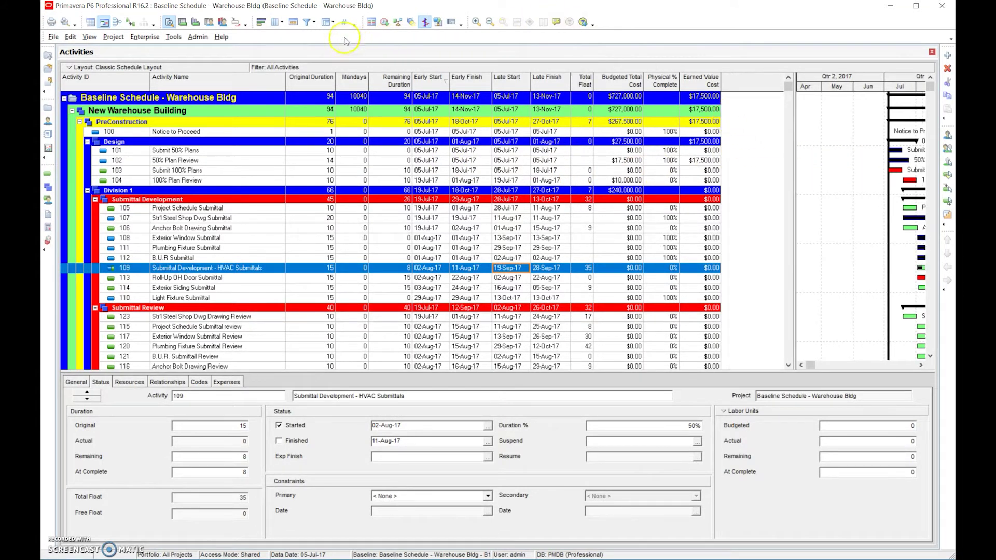
click(274, 22)
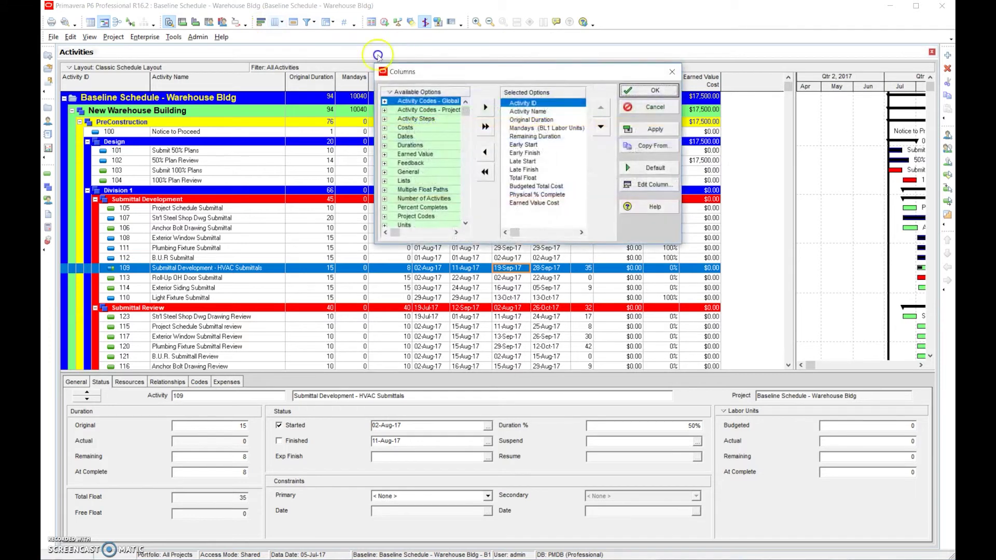
click(384, 138)
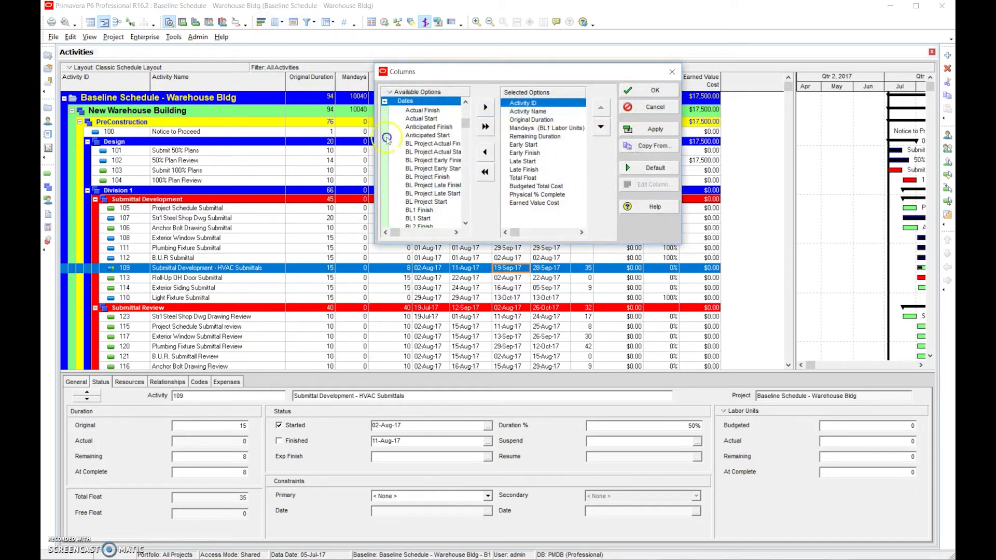
click(422, 118)
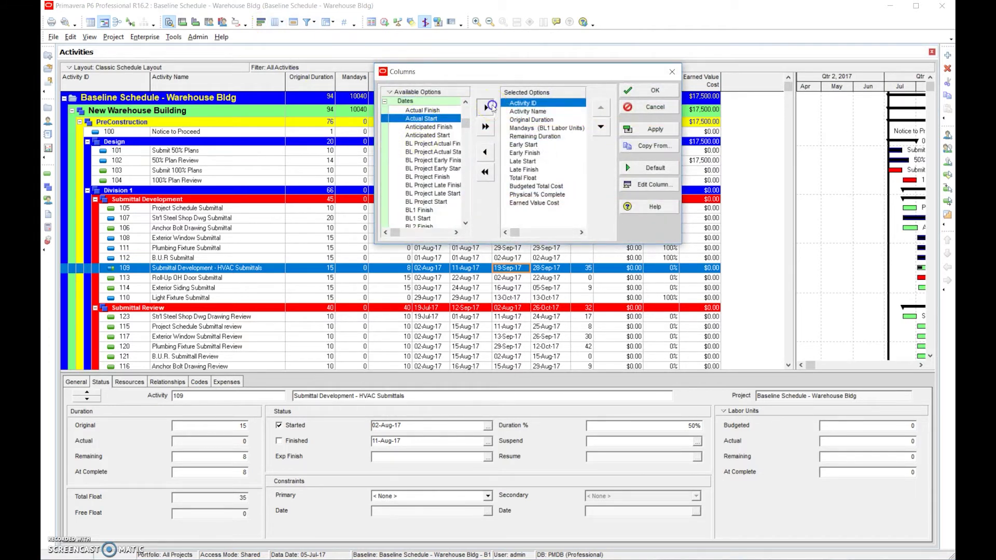
click(491, 107)
click(491, 107)
Reorder the columns so Actual Start and Actual Finish follow Late Finish, and apply the column layout
click(524, 112)
click(601, 127)
click(601, 126)
click(601, 127)
click(601, 126)
click(601, 126)
click(601, 126)
click(601, 126)
click(600, 126)
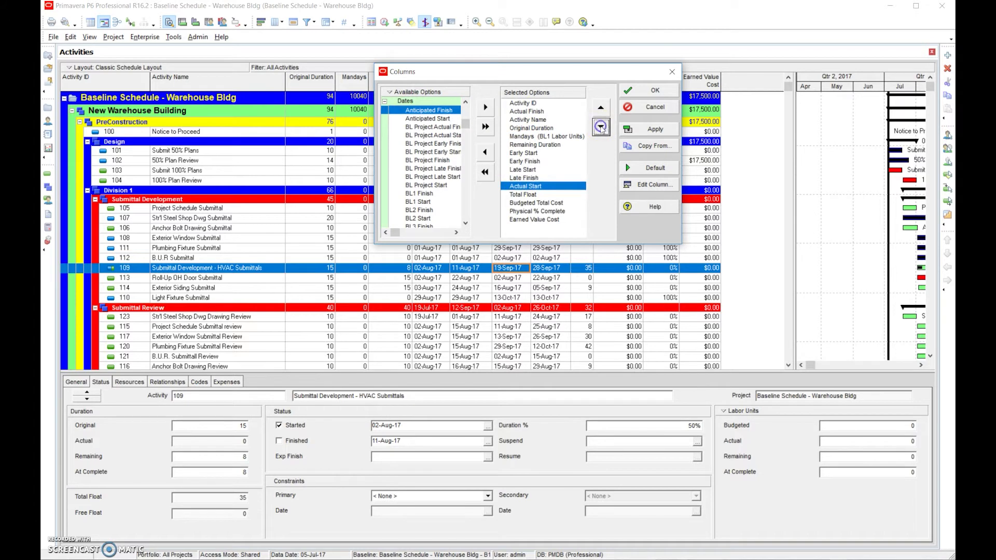
click(530, 112)
click(606, 128)
click(606, 128)
click(606, 128)
click(606, 127)
click(606, 128)
click(606, 128)
click(606, 127)
click(606, 127)
click(648, 90)
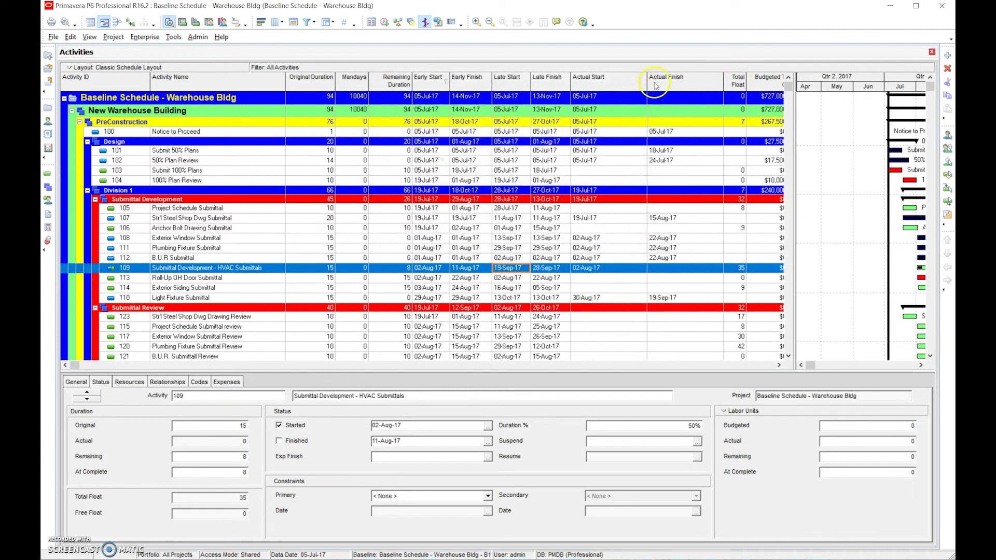
Narrow the Actual Start and Actual Finish columns to about the width of the other date columns
drag(647, 84, 608, 87)
click(680, 89)
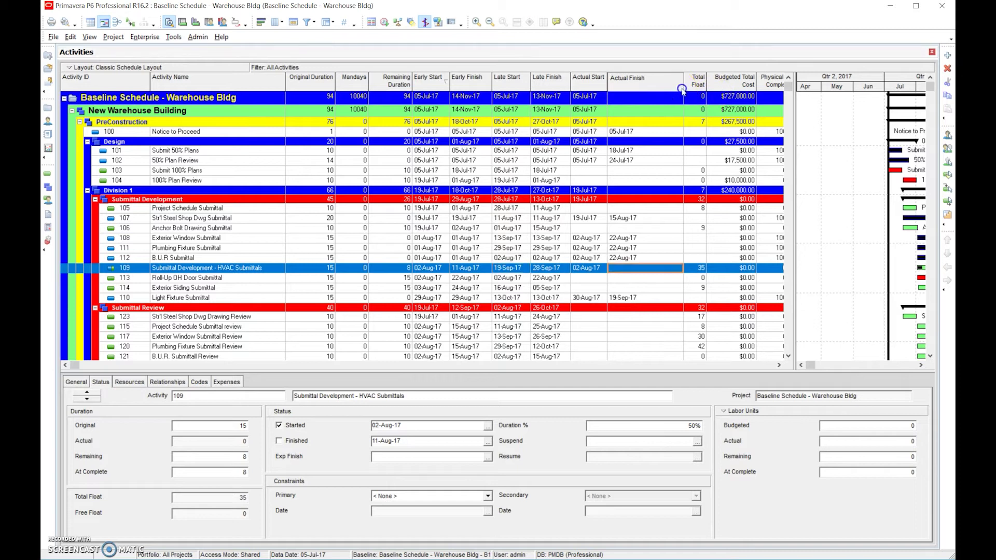
drag(685, 89, 649, 88)
click(430, 84)
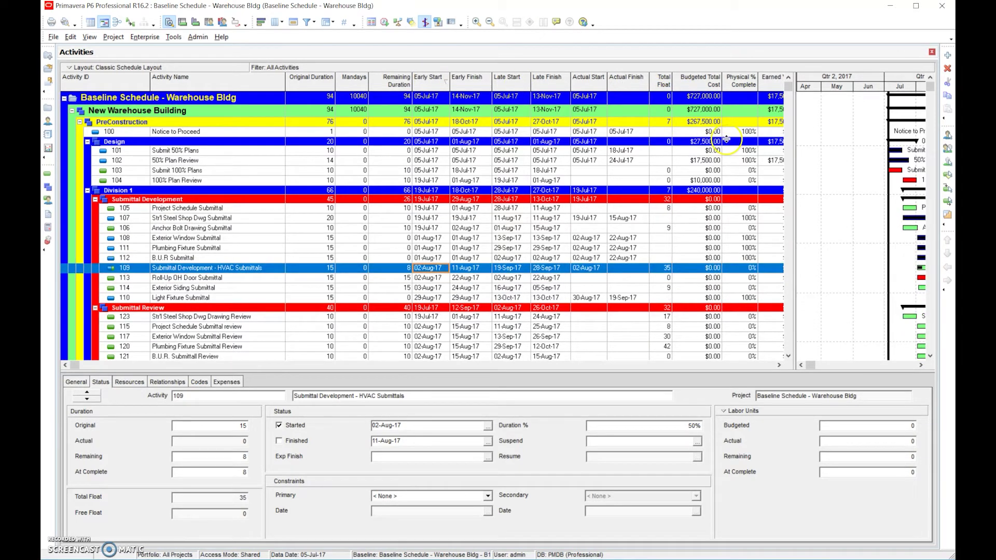
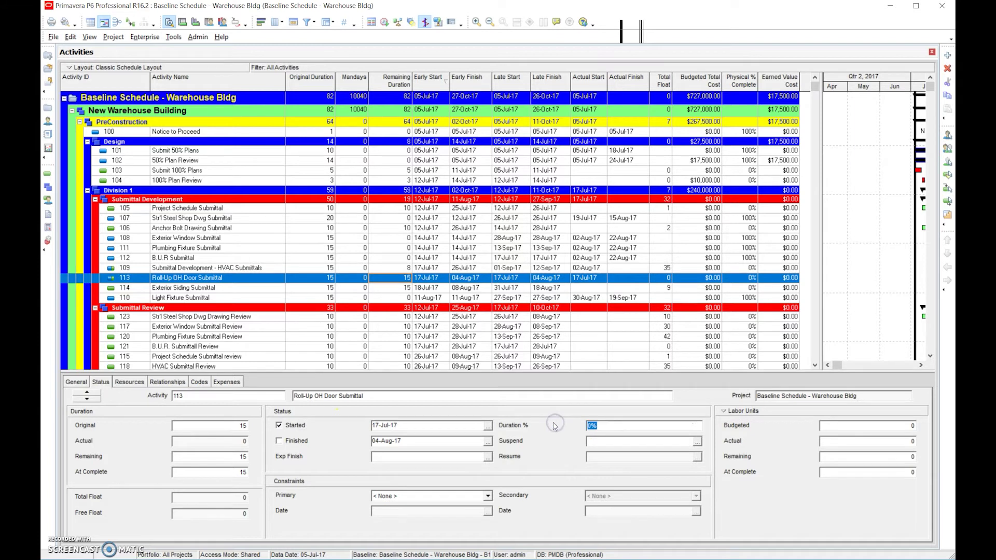
Set the Duration % of activity 113 Roll-Up OH Door Submittal to 50%, followed by a remaining duration of 3
text(50)
key(Return)
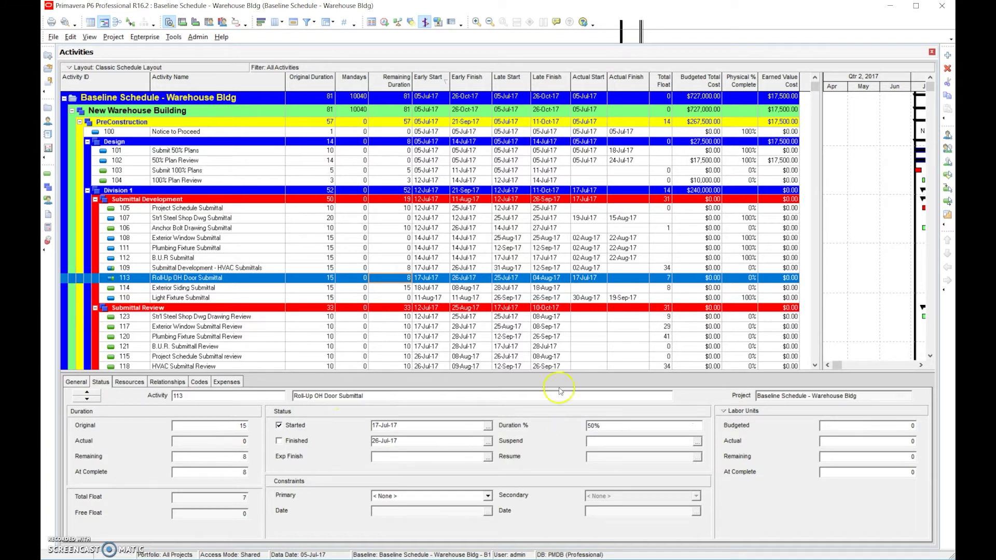
click(401, 282)
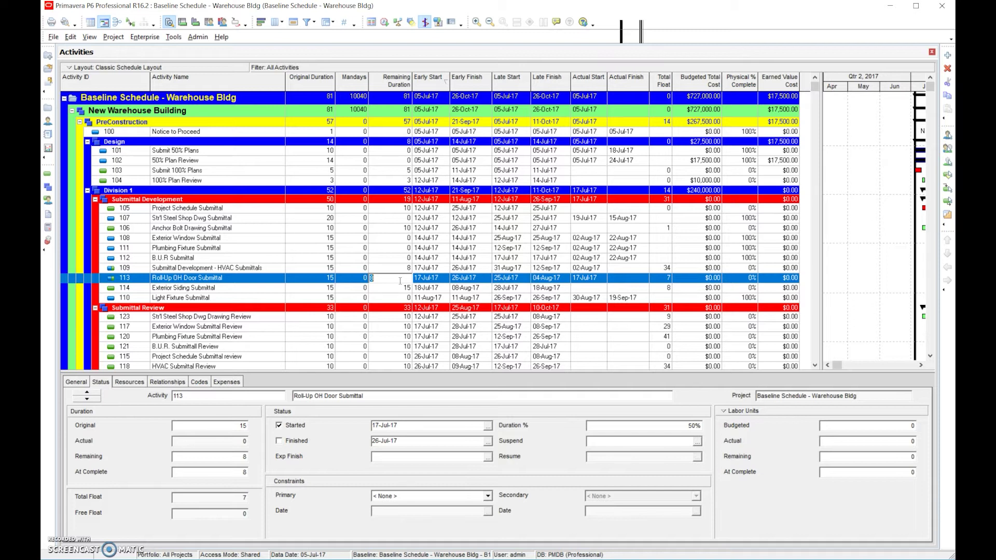
key(Return)
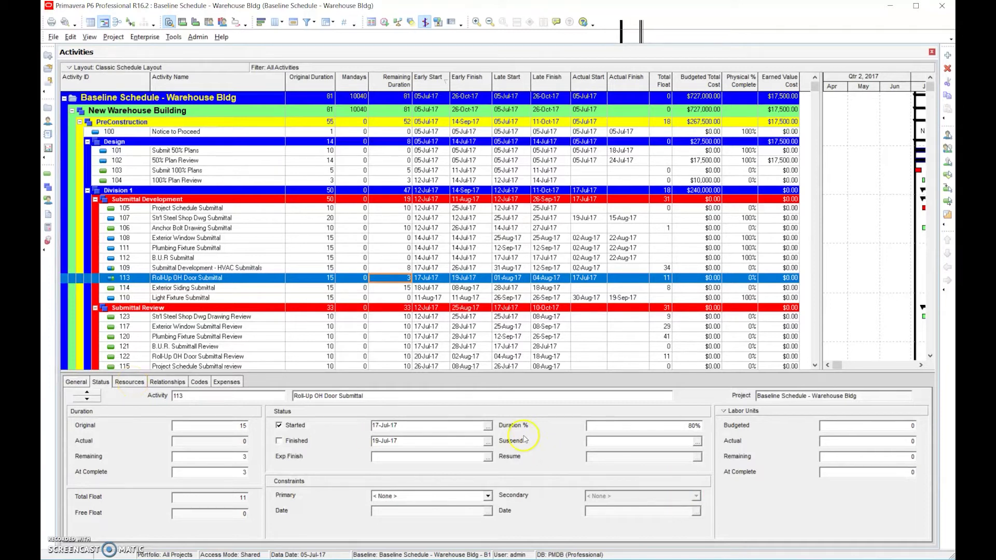
Change the % complete type of activity 113 Roll-Up OH Door Submittal to Physical and set its Physical % to 50%
click(118, 384)
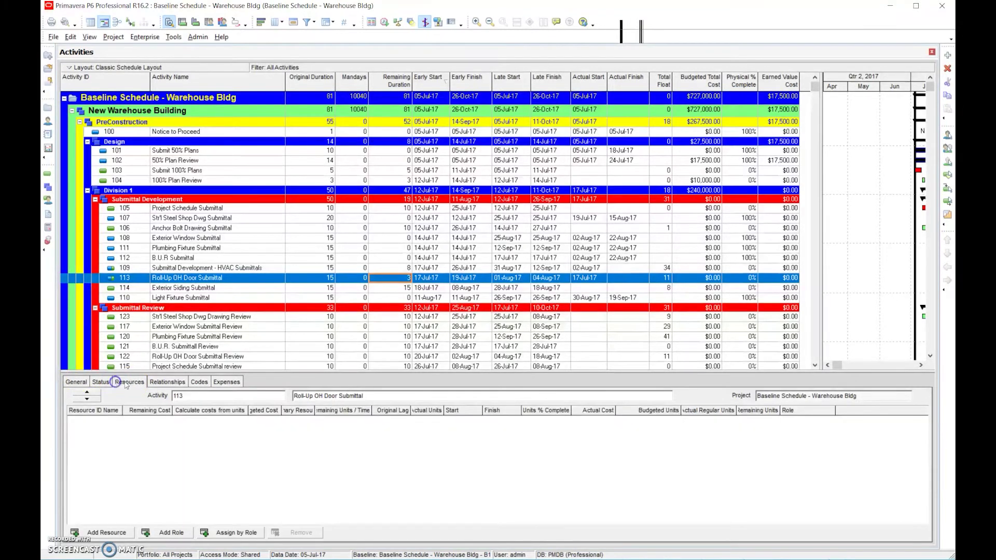
click(84, 384)
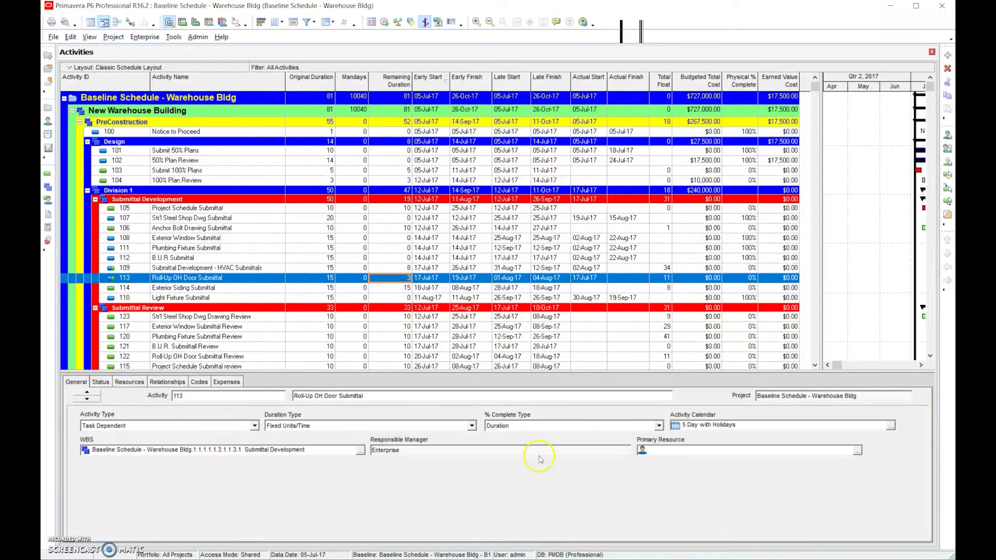
click(612, 427)
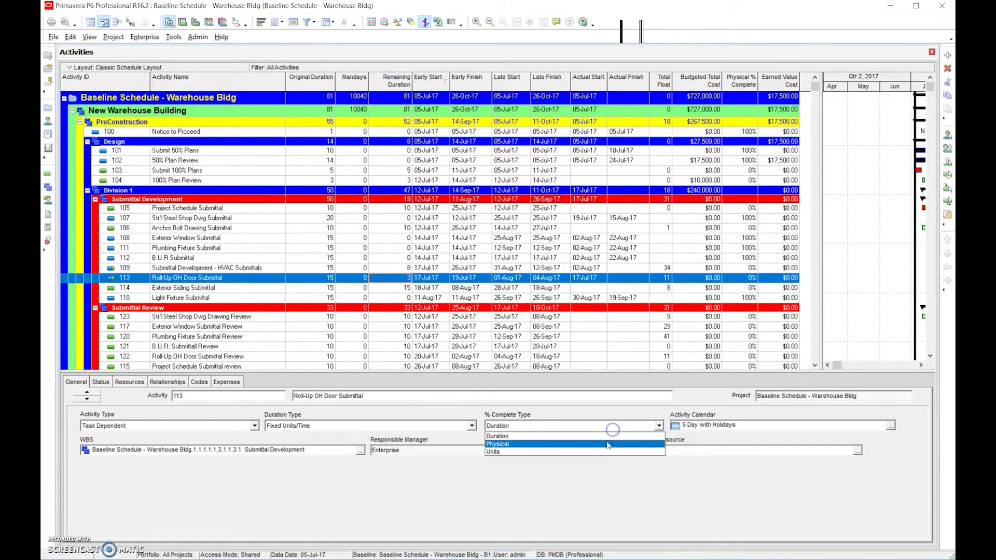
click(605, 447)
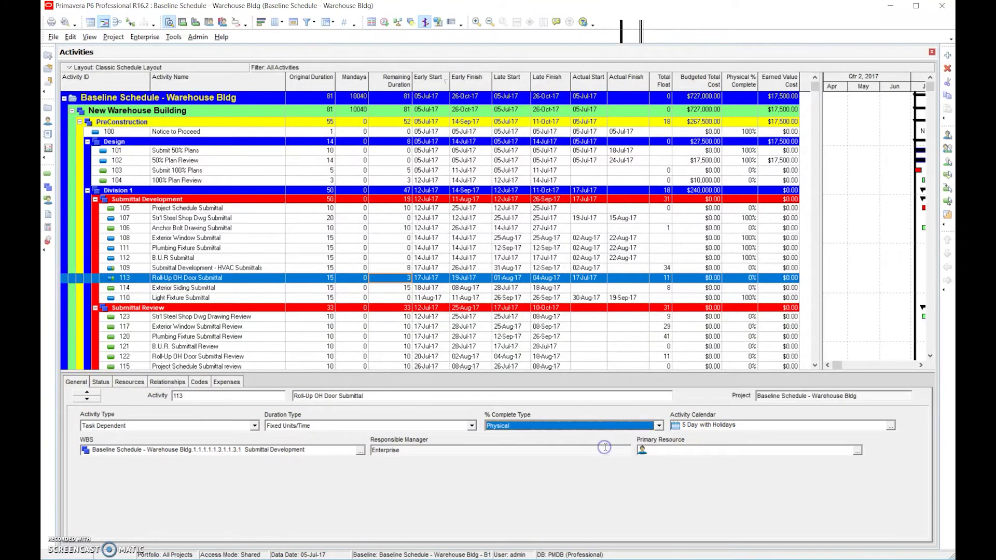
click(101, 382)
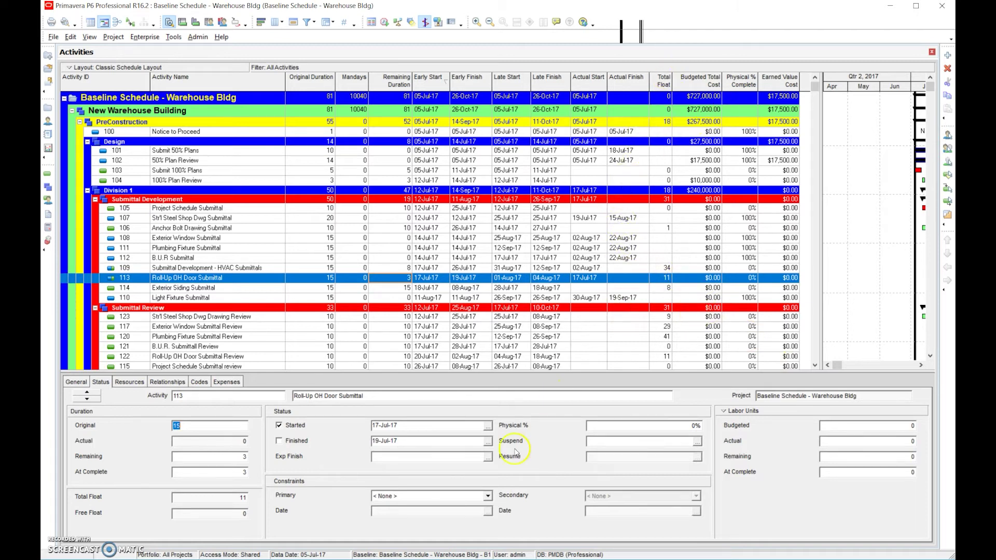
click(624, 430)
text(5)
click(394, 281)
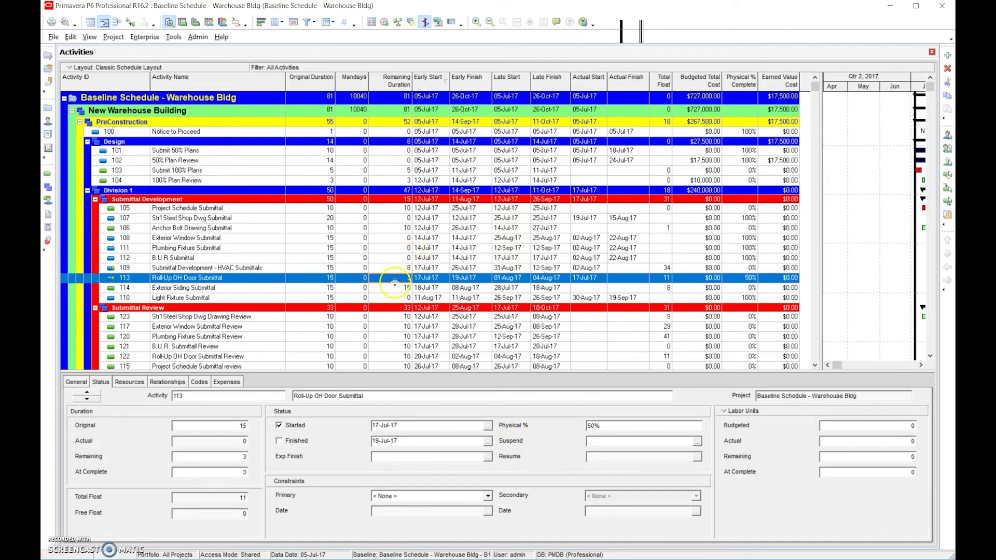
Set the remaining duration of activity 113 Roll-Up OH Door Submittal to 5
click(395, 281)
text(5)
key(Return)
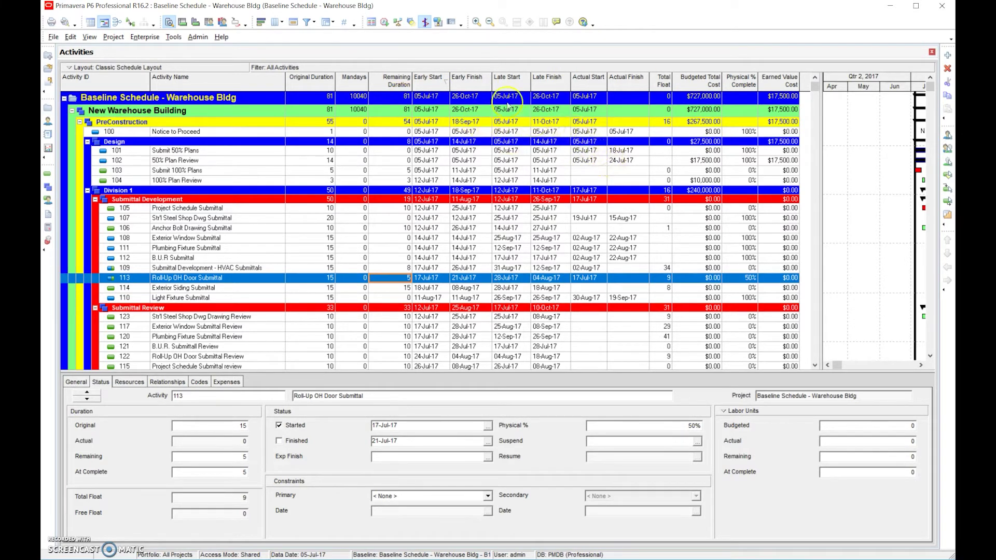
Set the project's current data date to 09-Oct-17 for the scheduling run
click(384, 24)
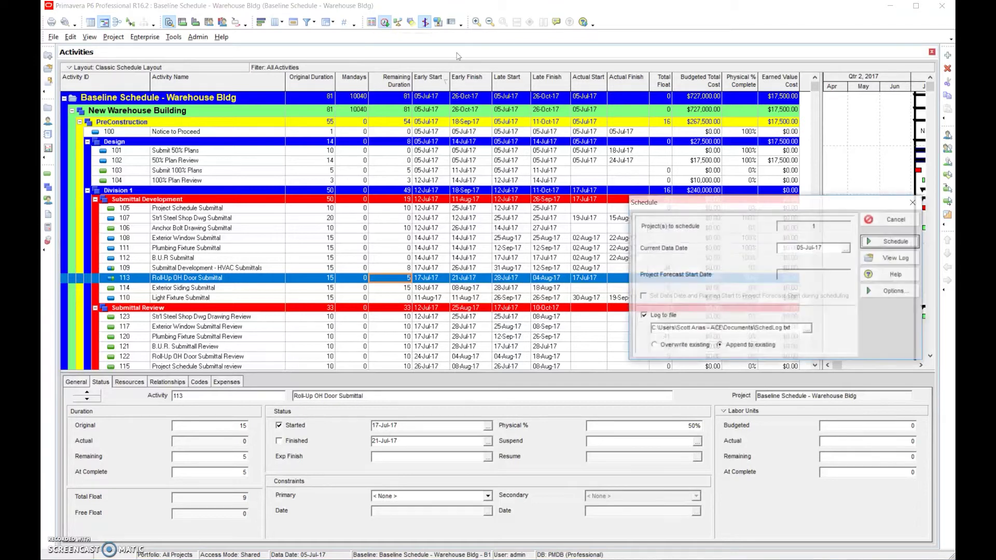
click(847, 249)
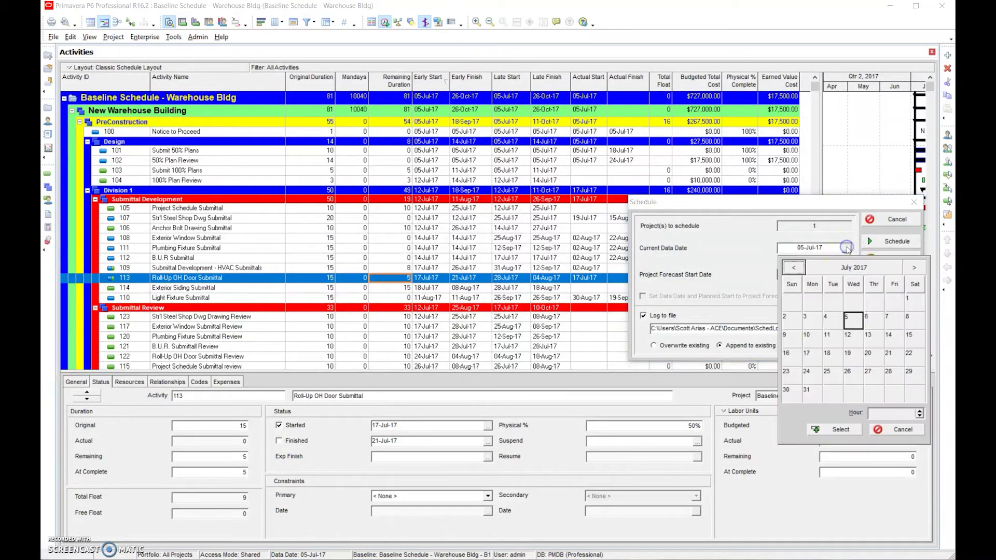
click(914, 268)
click(913, 268)
click(914, 268)
click(914, 268)
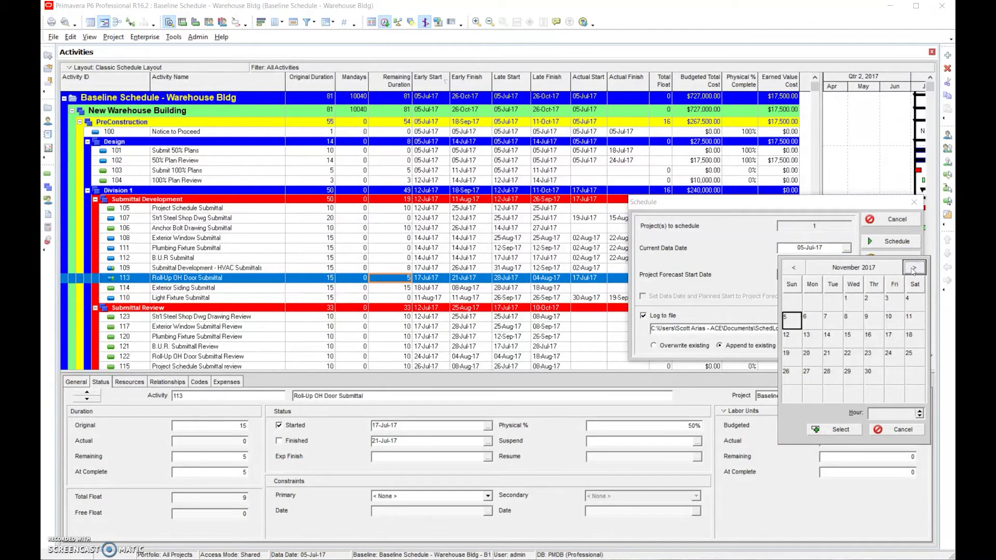
click(794, 267)
click(807, 319)
click(840, 429)
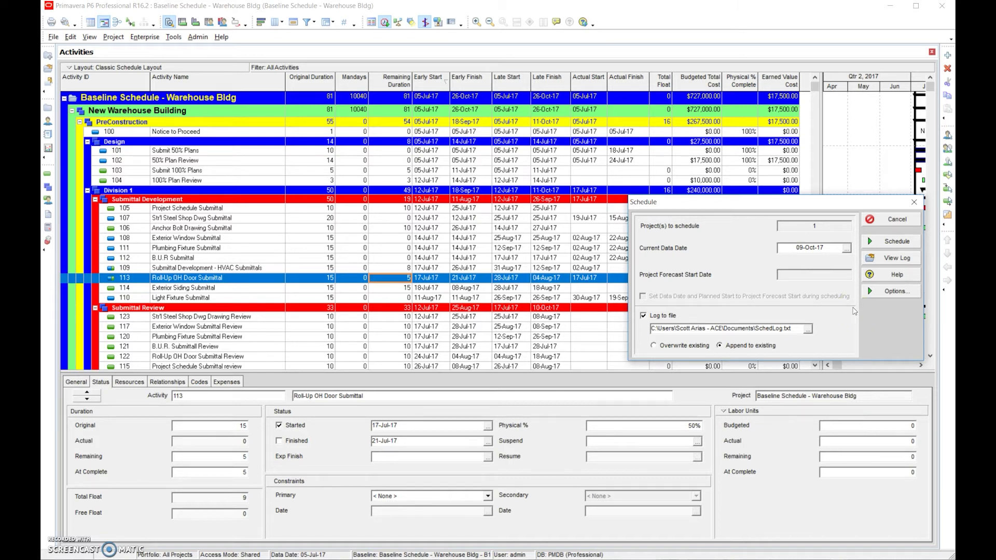
Check the general scheduling options, run the schedule calculation, and bring the bars around the data date into view
click(891, 291)
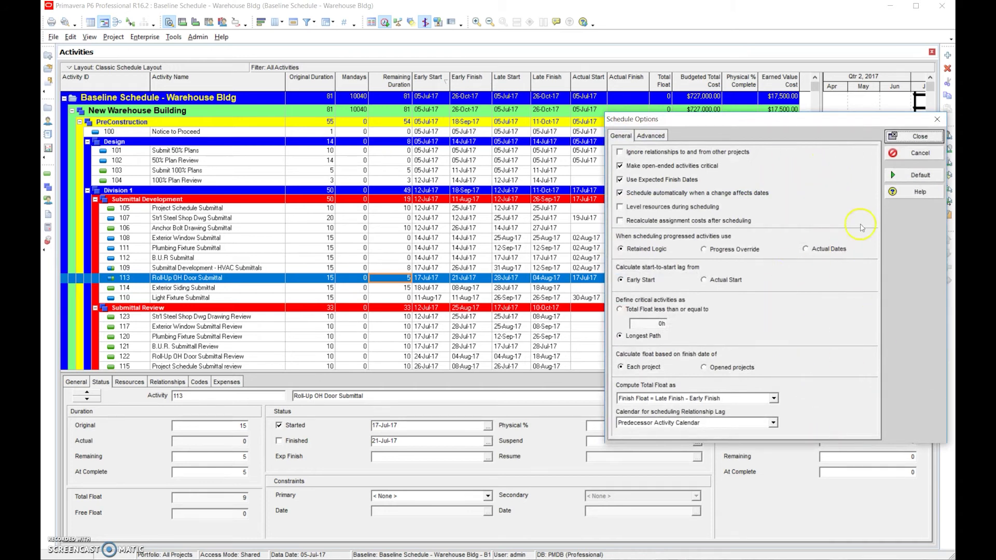
click(917, 138)
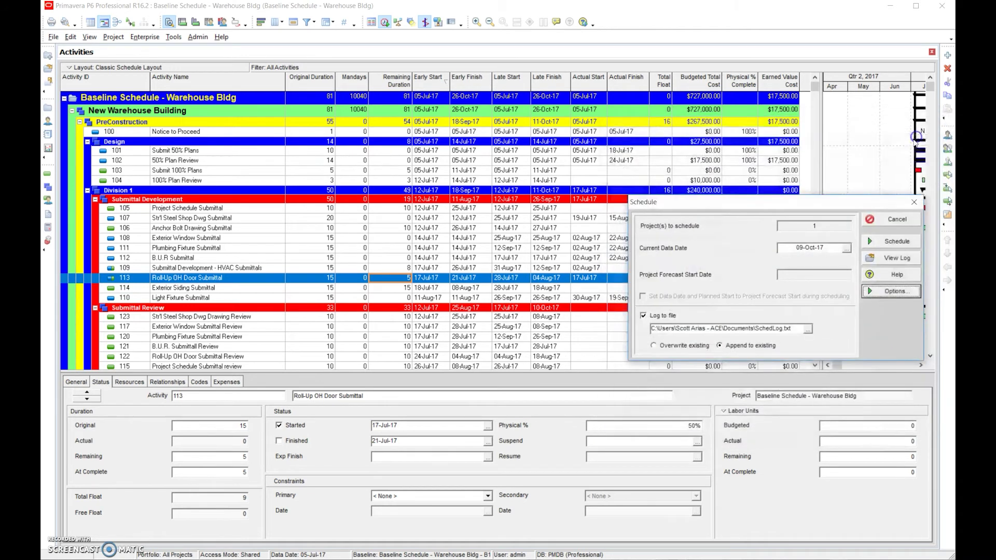
click(896, 242)
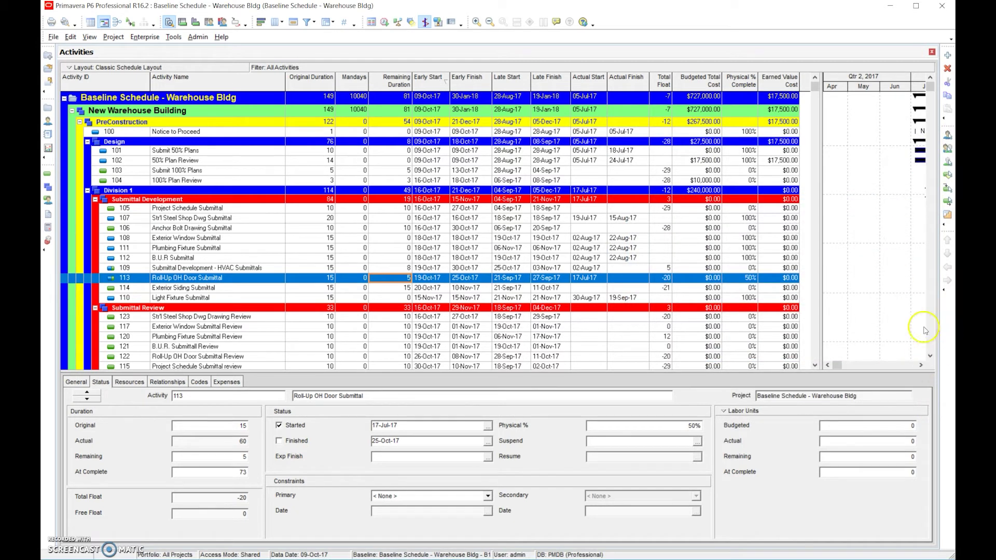
click(922, 366)
click(921, 366)
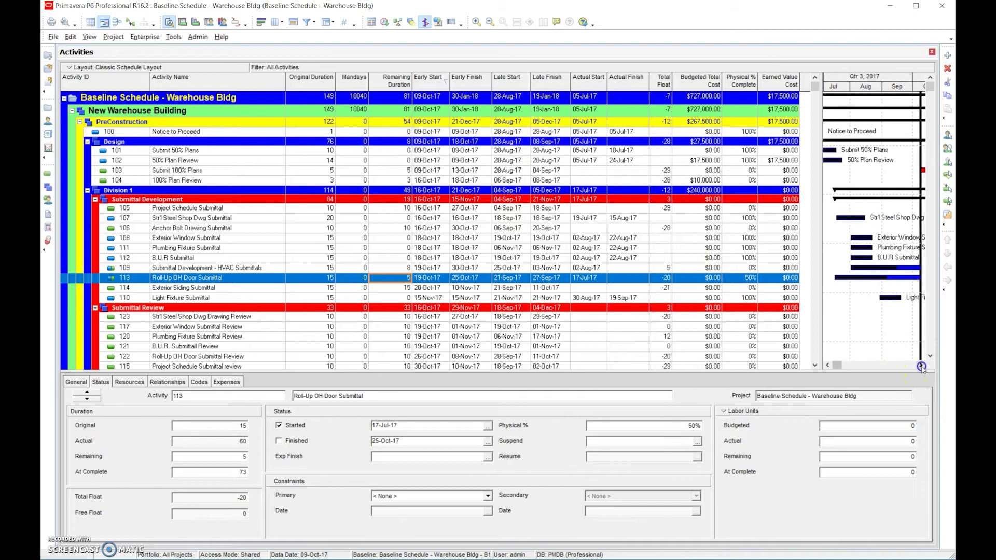
click(922, 365)
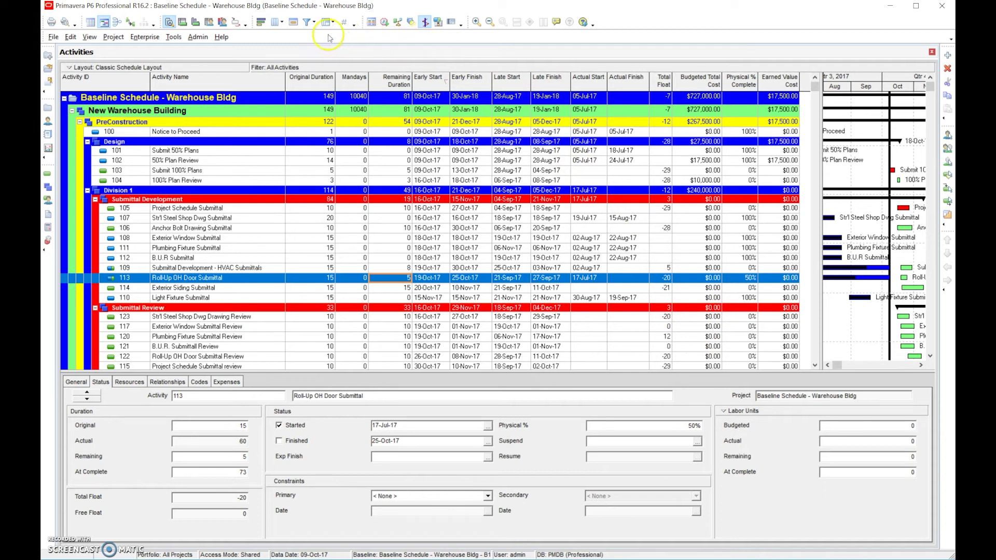
Review the general and status details of activity 113 Roll-Up OH Door Submittal and the actual finish of activity 102 50% Plan Review
click(275, 22)
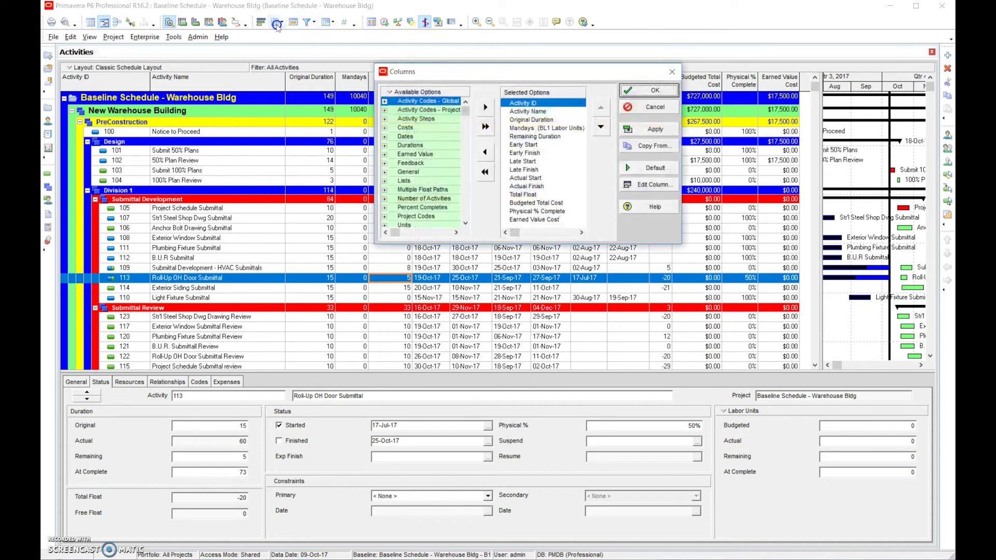
click(636, 108)
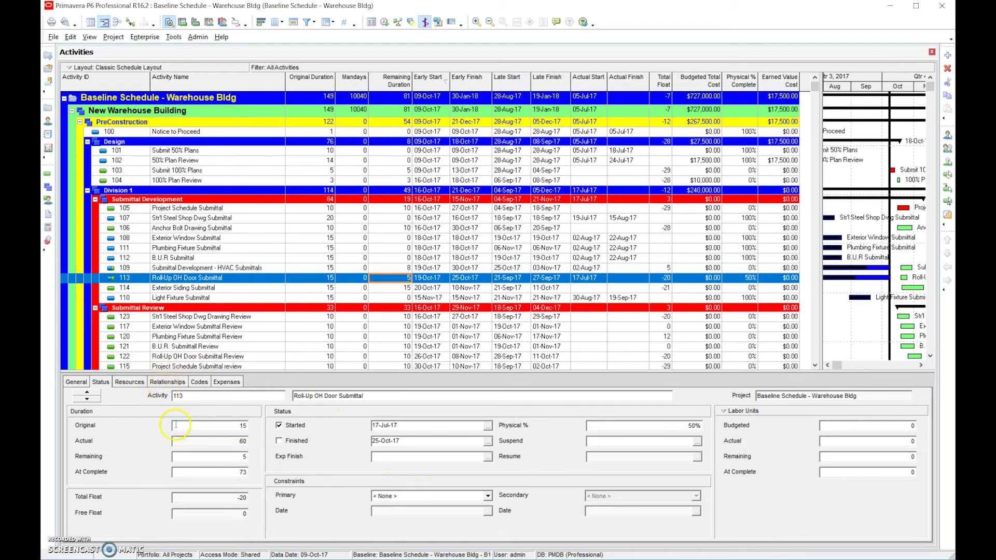
click(130, 382)
click(166, 382)
click(76, 383)
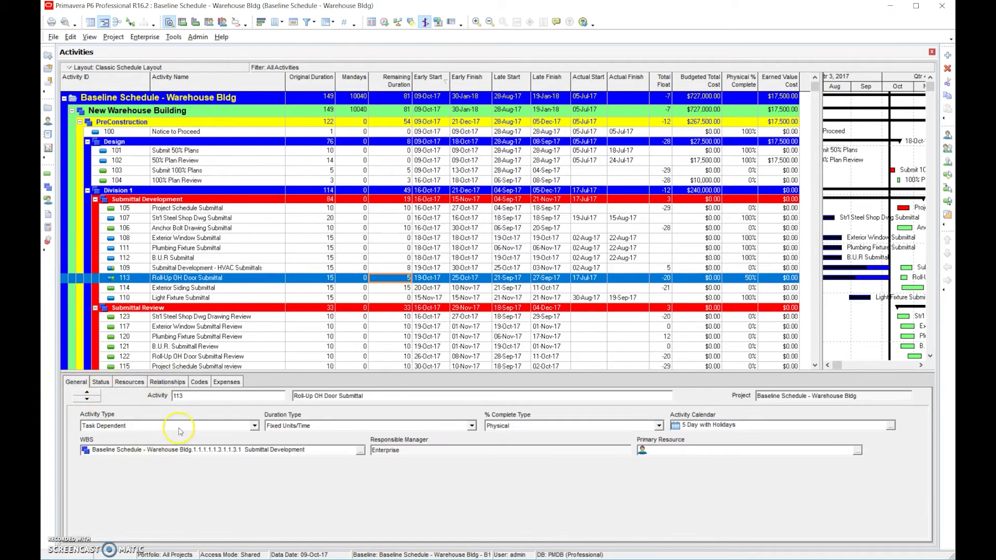
click(101, 383)
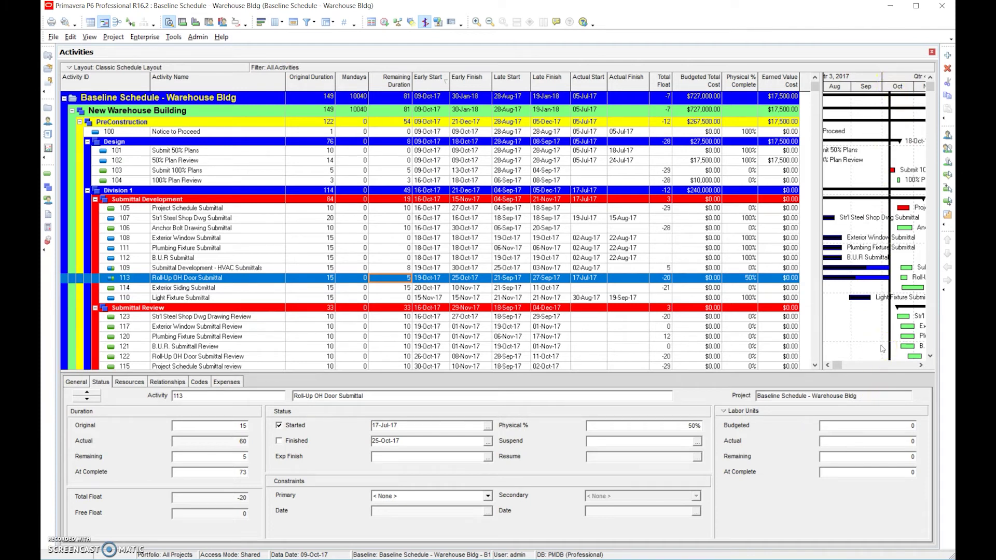
click(878, 167)
click(631, 161)
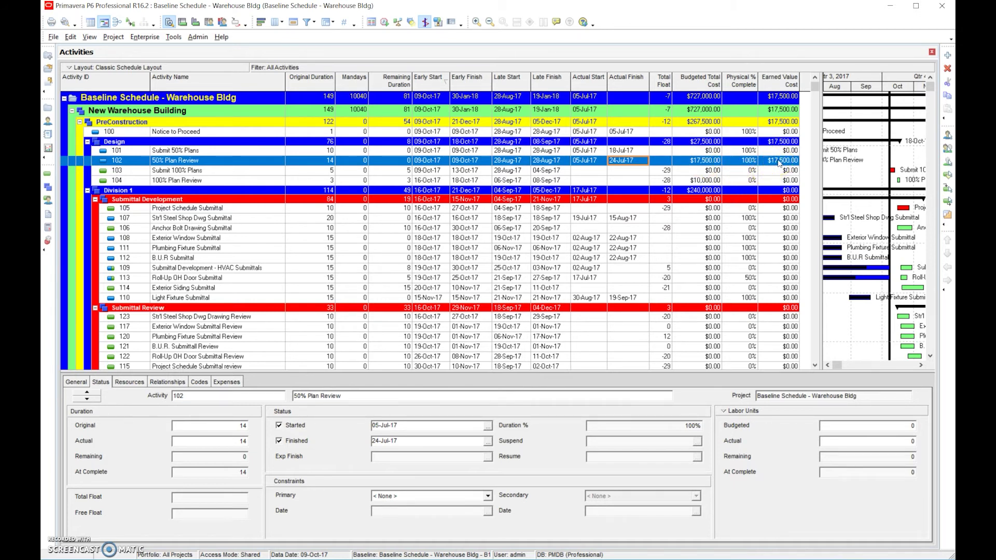
Mark Construction activity A1000 Mobilization as started, with an actual start of 13-Sep-17
click(815, 351)
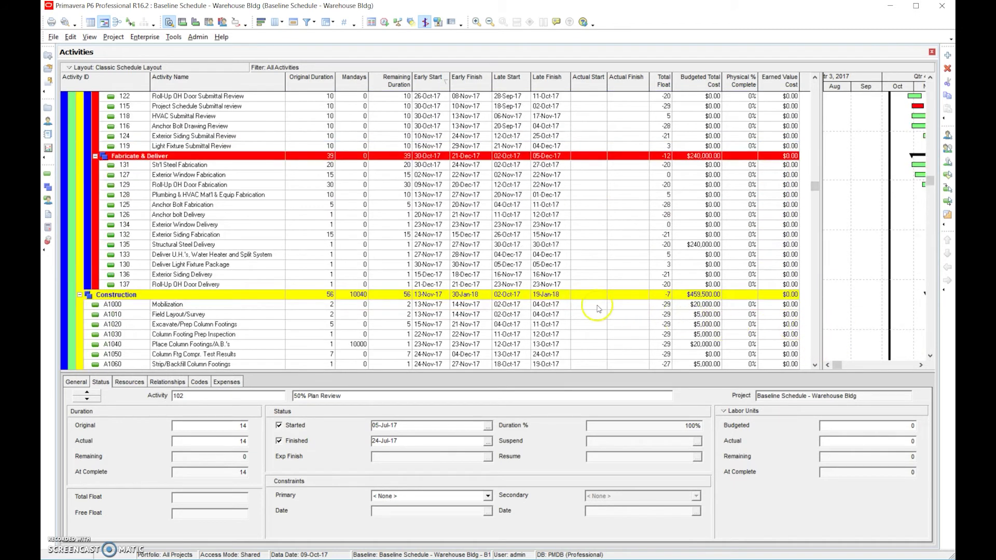
click(597, 305)
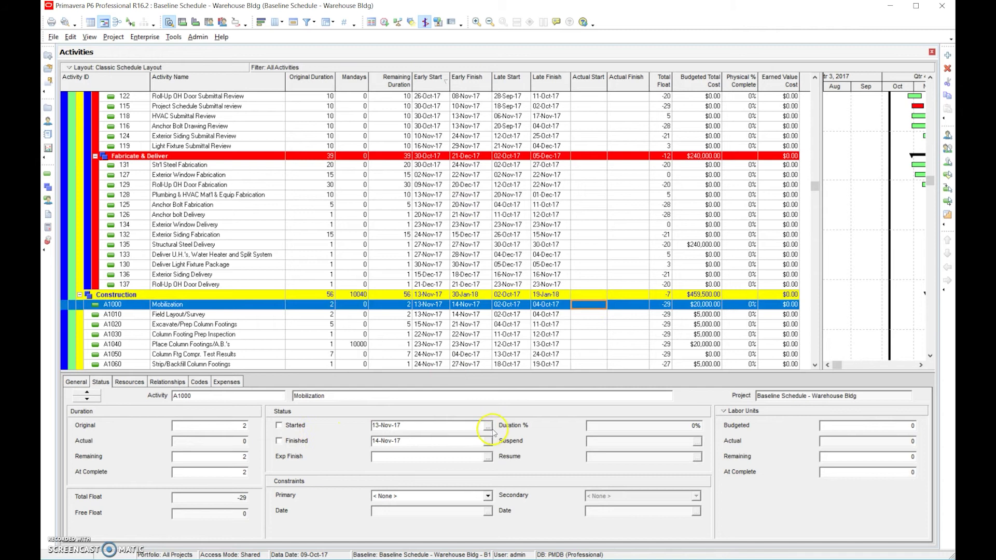
click(488, 426)
click(386, 244)
click(387, 244)
click(407, 330)
click(429, 406)
click(283, 427)
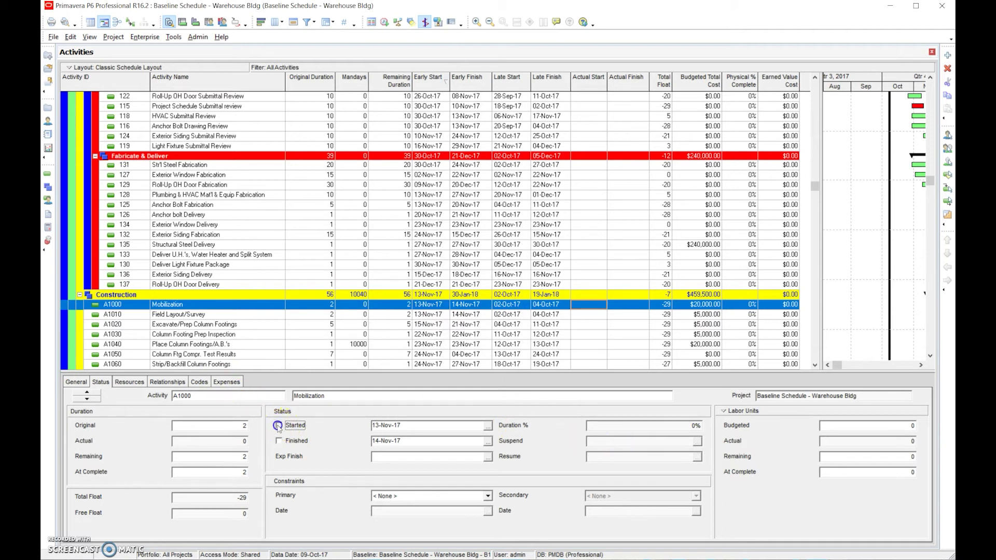
click(488, 426)
click(397, 245)
click(396, 245)
click(435, 405)
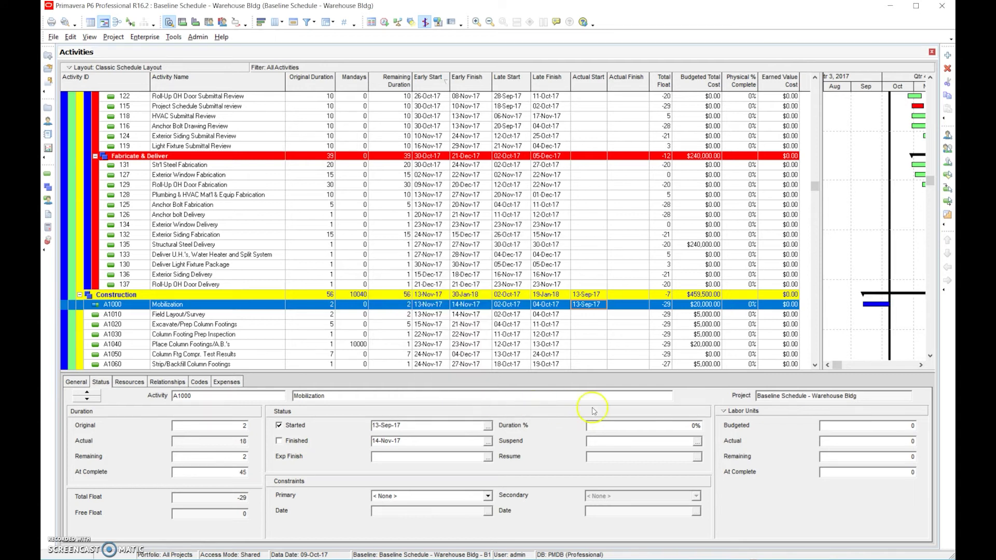
Set the Duration % of activity A1000 Mobilization to 50%
click(611, 427)
double_click(612, 427)
text(50)
key(Return)
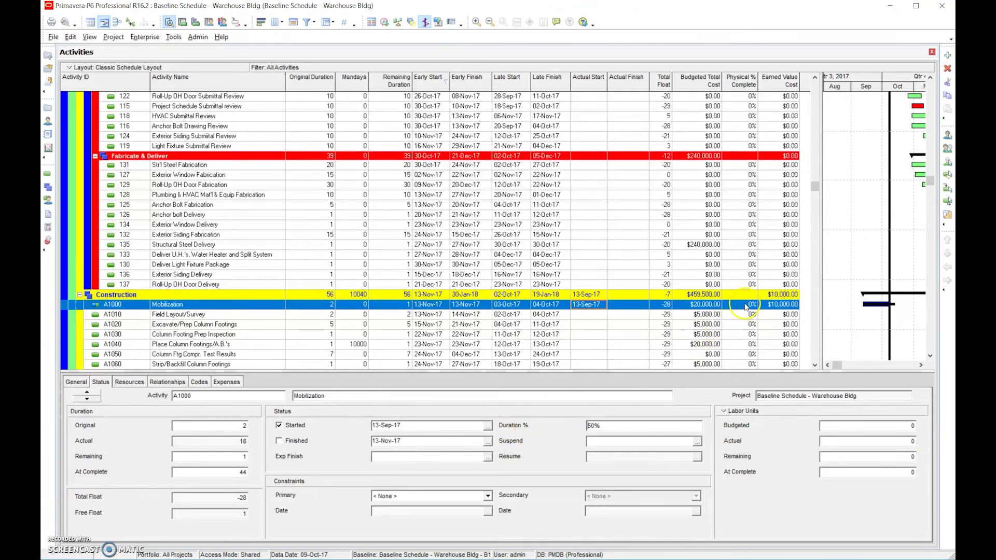
Change the % complete type of activity A1000 Mobilization to Physical and set its Physical % to 50%
click(77, 383)
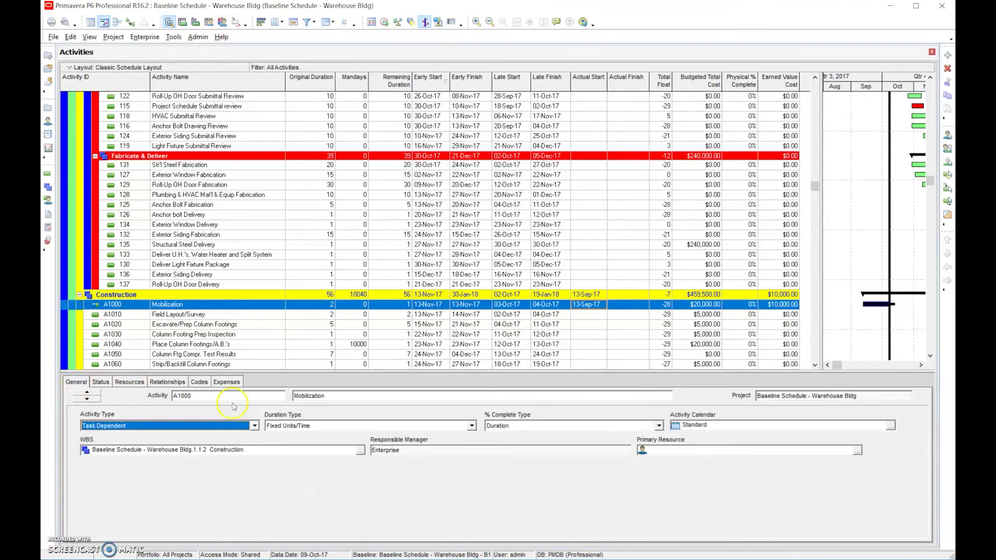
click(595, 426)
click(585, 448)
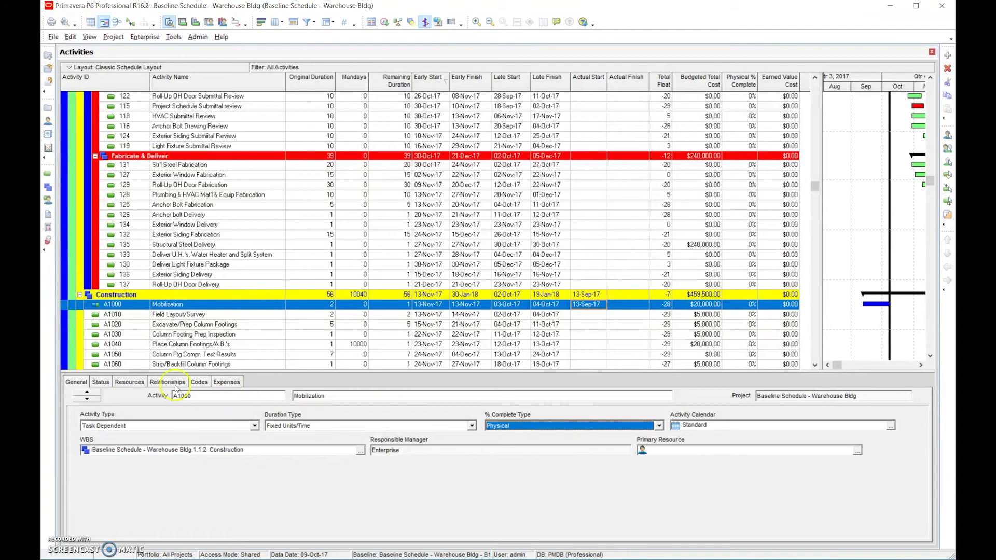
click(101, 383)
click(625, 424)
key(BackSpace)
key(BackSpace)
text(50)
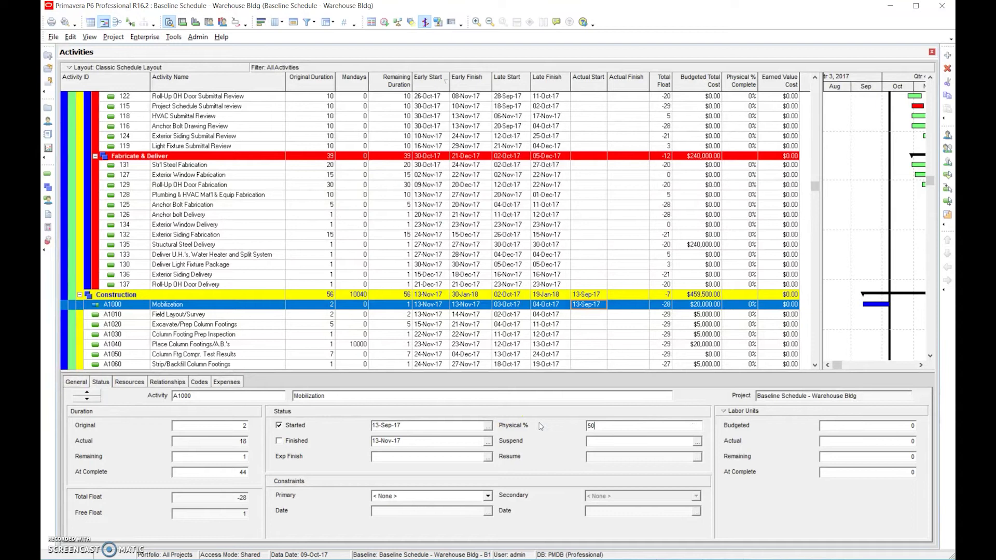
click(642, 442)
click(696, 404)
Examine the total float of the final construction activities, including A1590 C of O Inspection (CCD) and A1550 Exterior Concrete Walks
click(791, 306)
click(815, 186)
drag(815, 186, 828, 367)
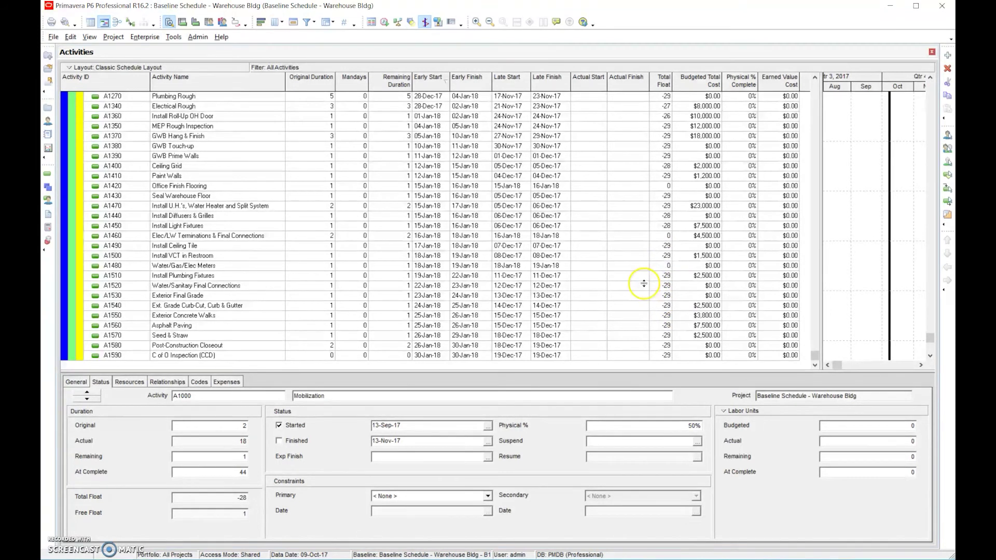
click(668, 356)
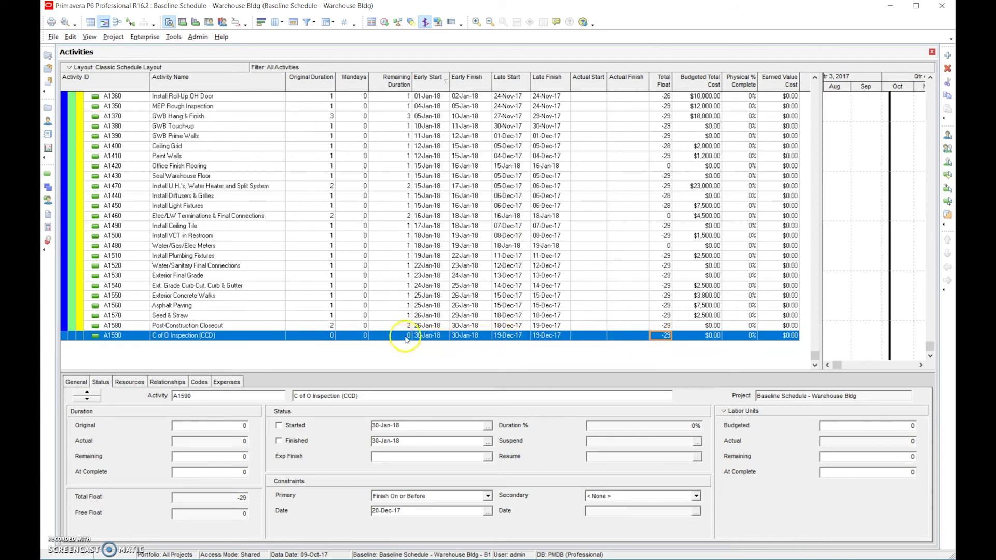
click(655, 297)
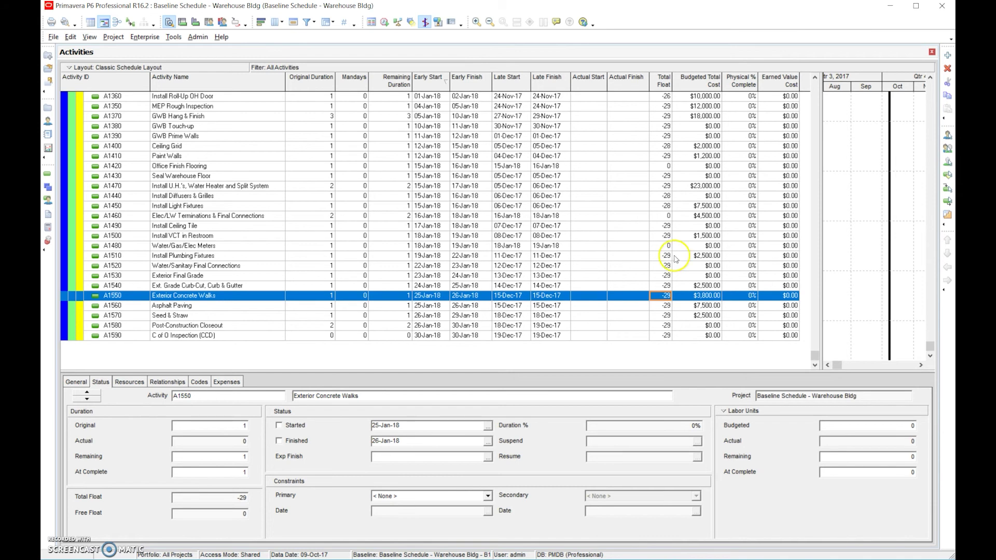
Set the remaining duration of activity 132 Exterior Siding Fabrication to 5
click(815, 101)
click(816, 102)
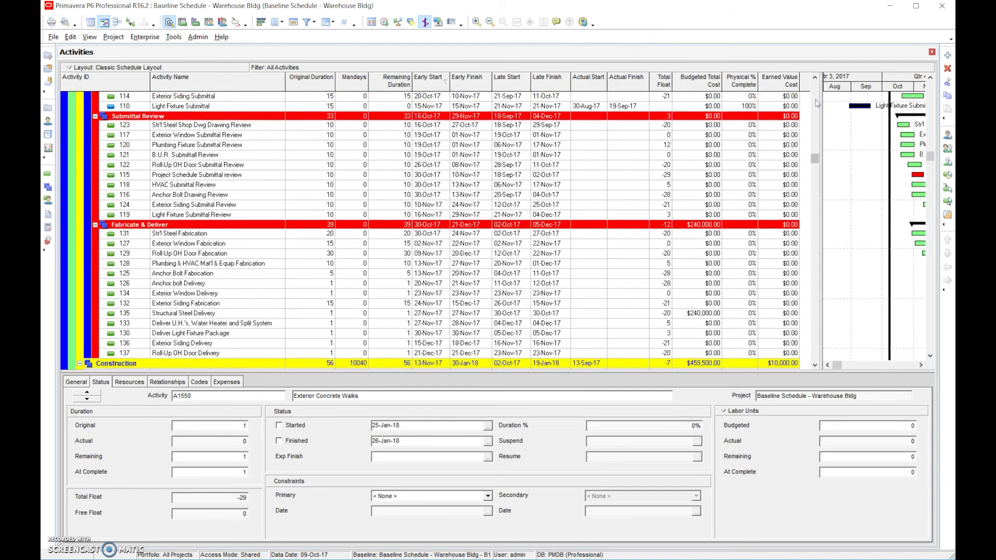
click(588, 304)
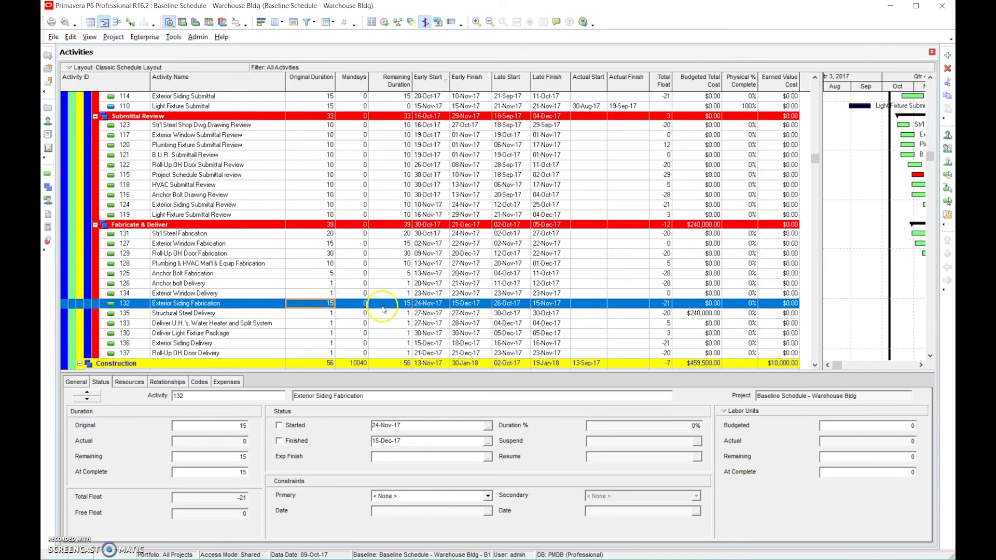
click(398, 307)
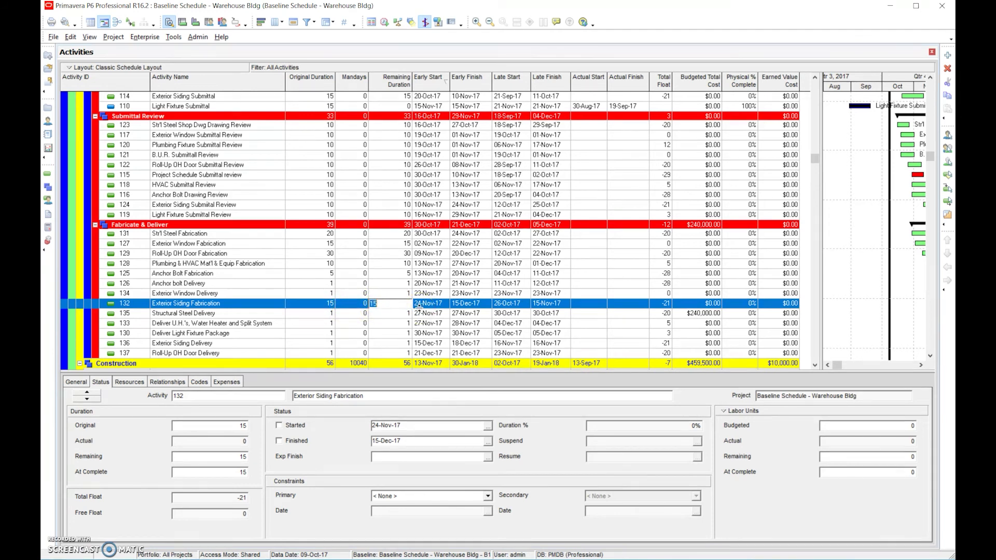
text(5)
key(Return)
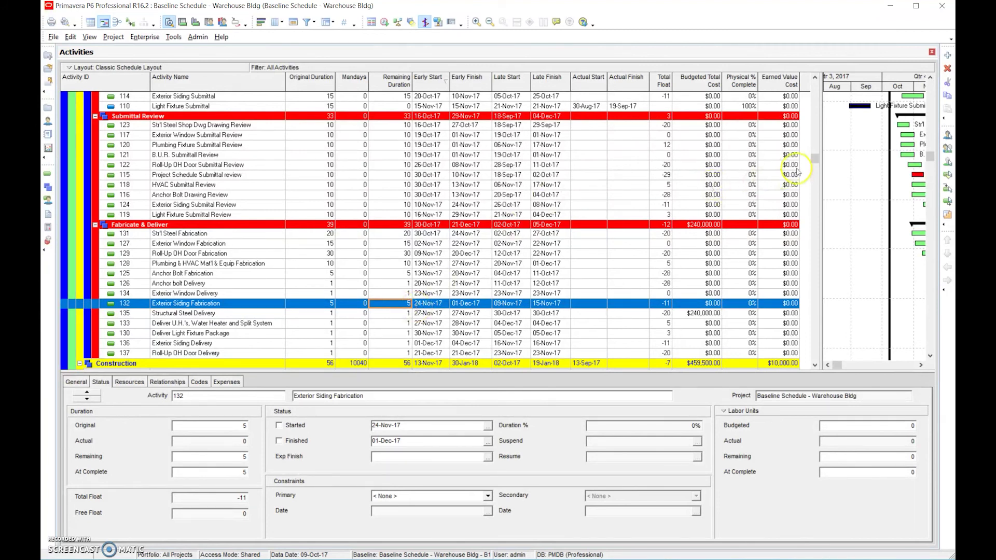
Examine the predecessor and successor relationships of activity 115 Project Schedule Submittal review
click(347, 178)
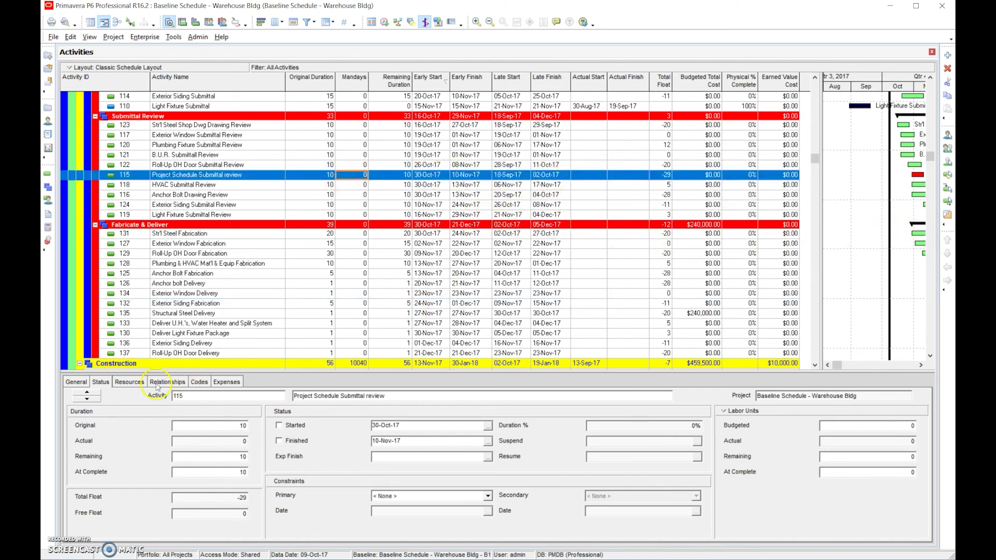
click(125, 382)
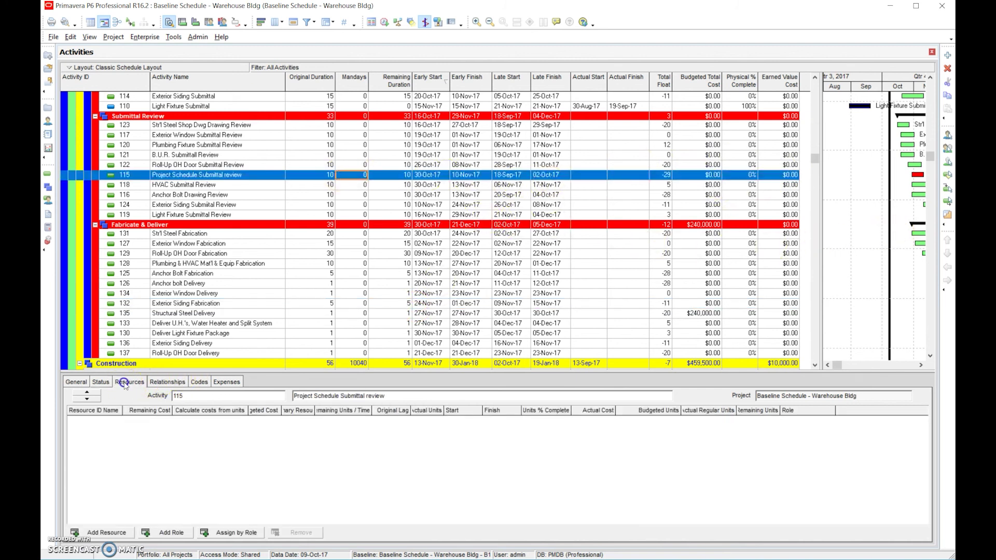
click(167, 382)
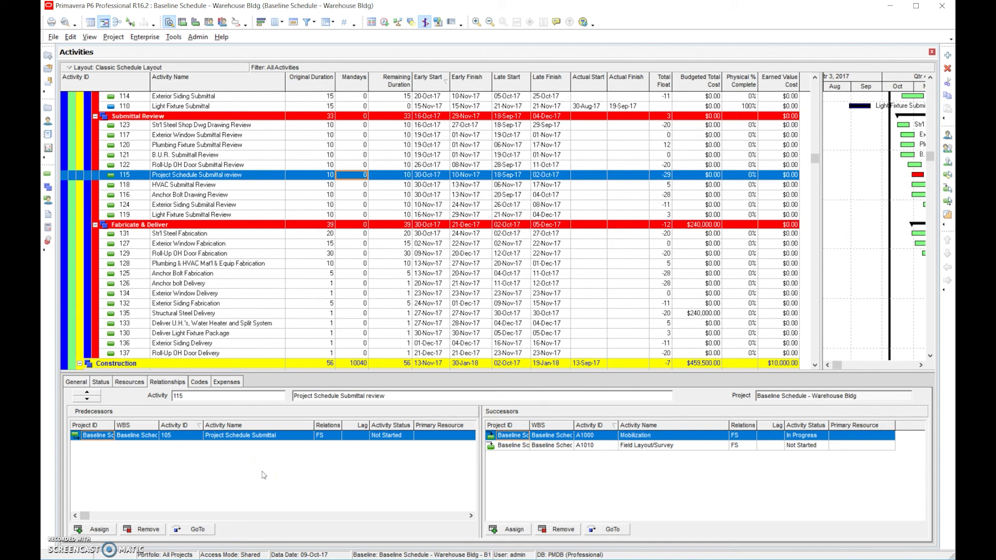
click(333, 441)
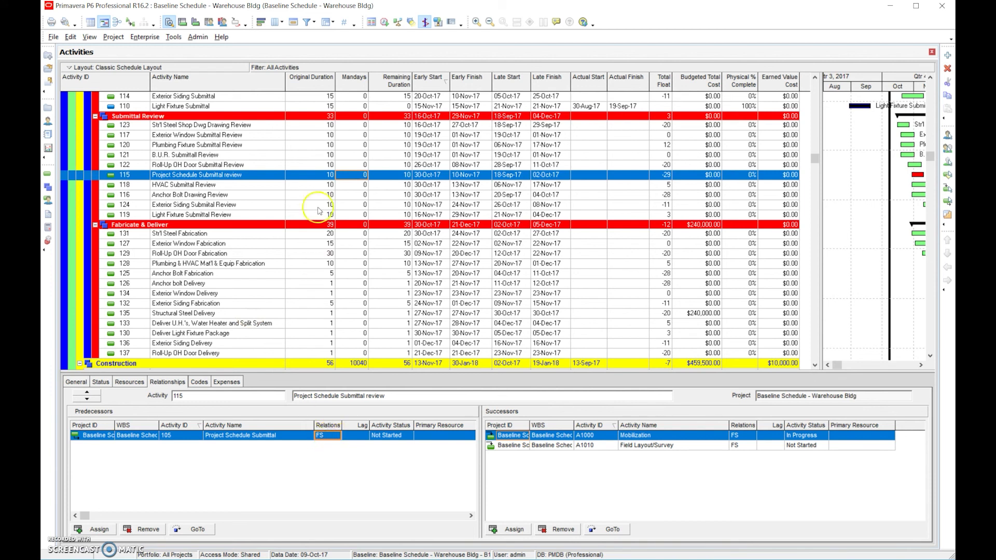
Set a lag of 2 on the FS relationship from predecessor A1390 GWB Prime Walls to activity A1410 Paint Walls
click(932, 342)
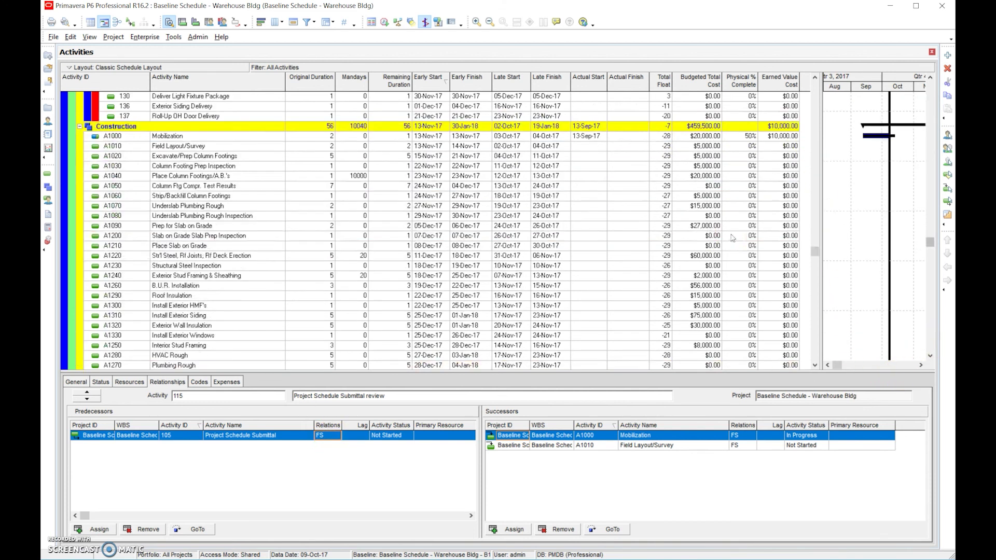
click(932, 342)
click(898, 368)
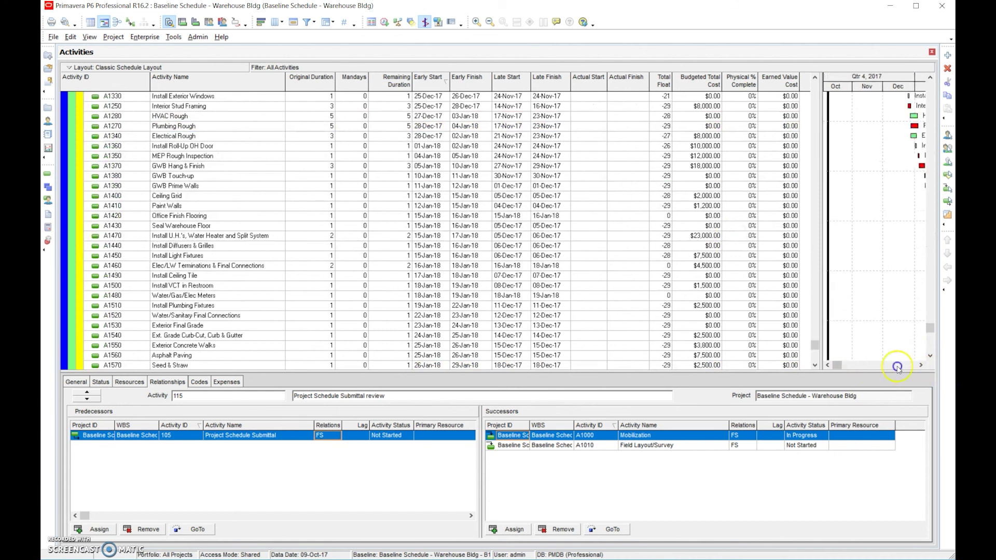
click(898, 368)
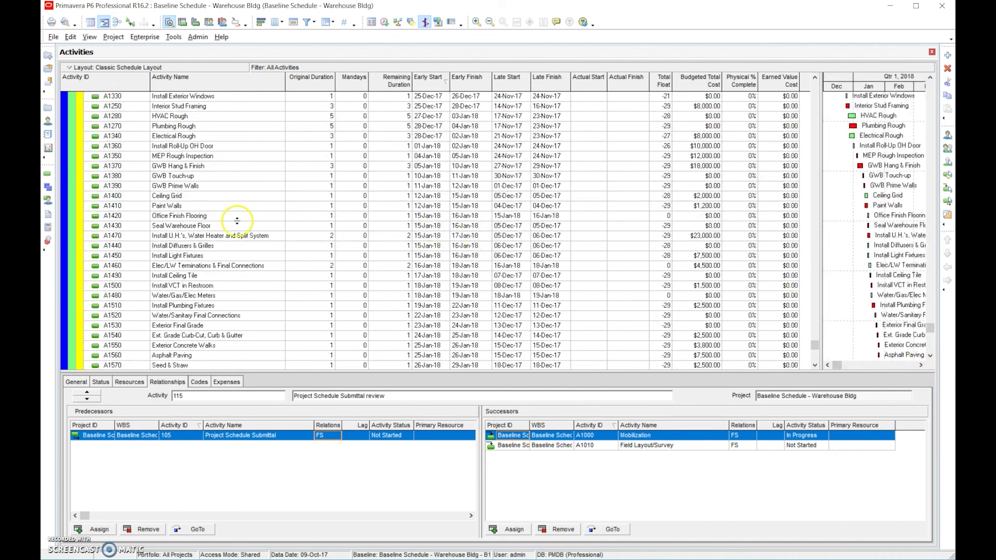
click(211, 207)
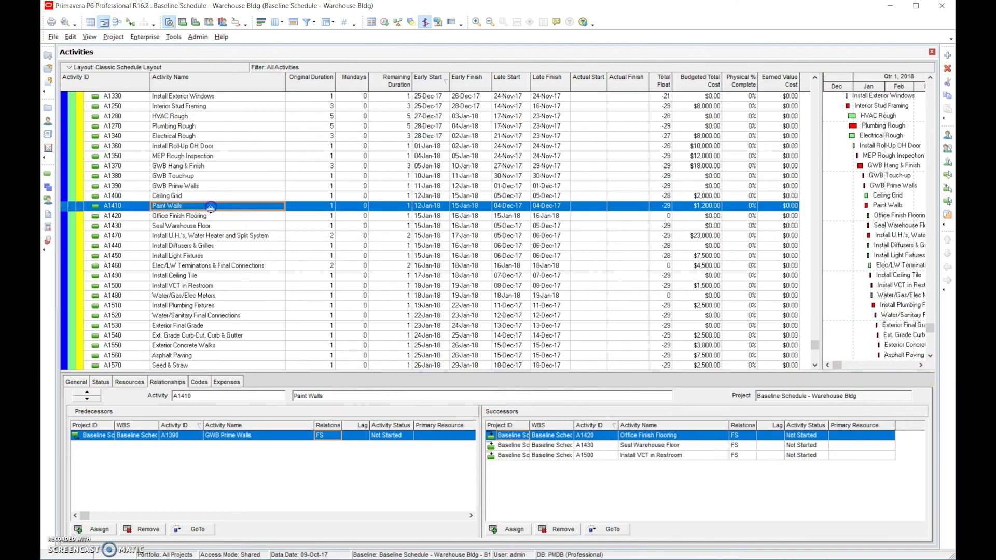
click(328, 441)
click(330, 437)
click(324, 455)
click(362, 436)
text(2)
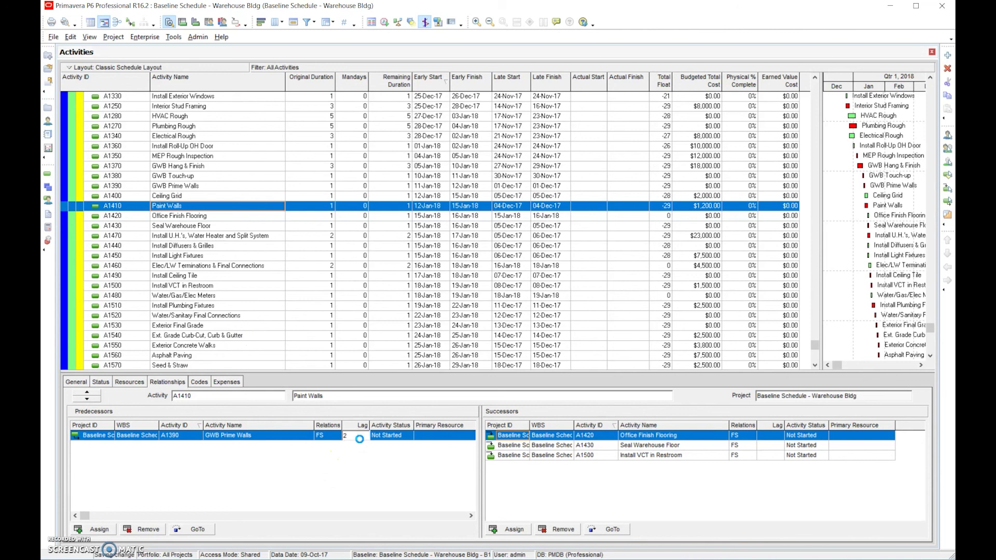
key(Return)
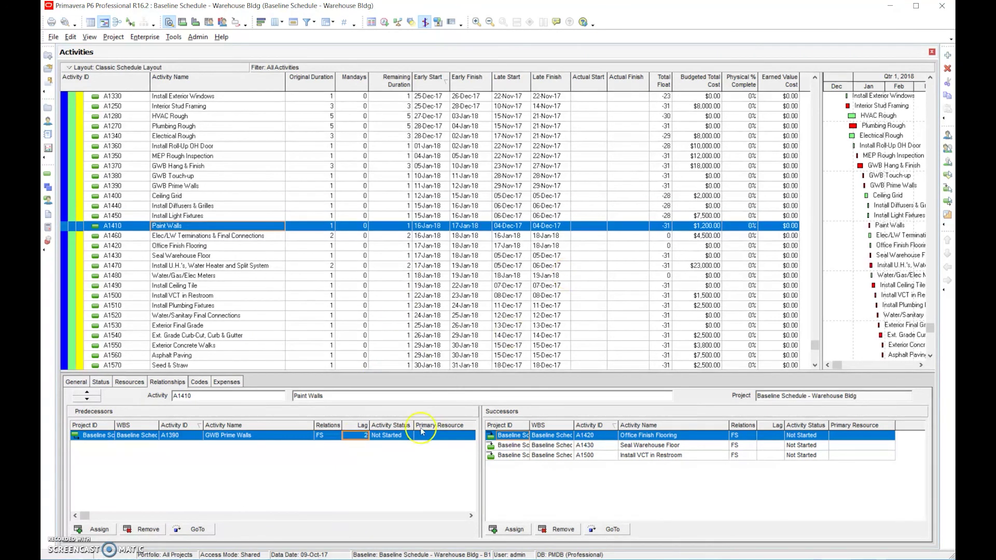